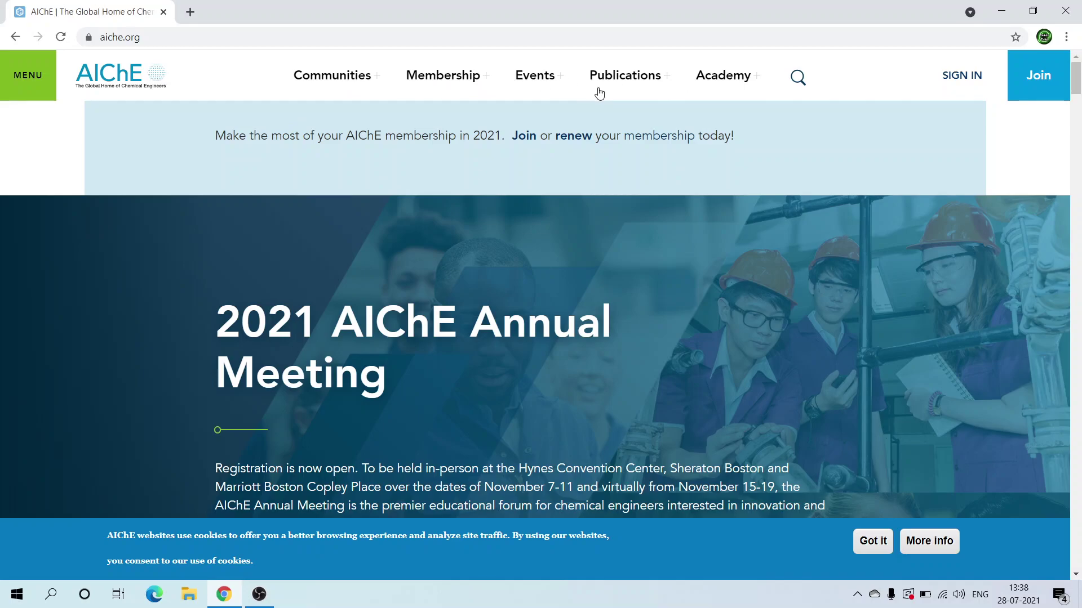
Navigate from the Academy menu to the AIChE Academy Course Offerings listing.
left_click(728, 80)
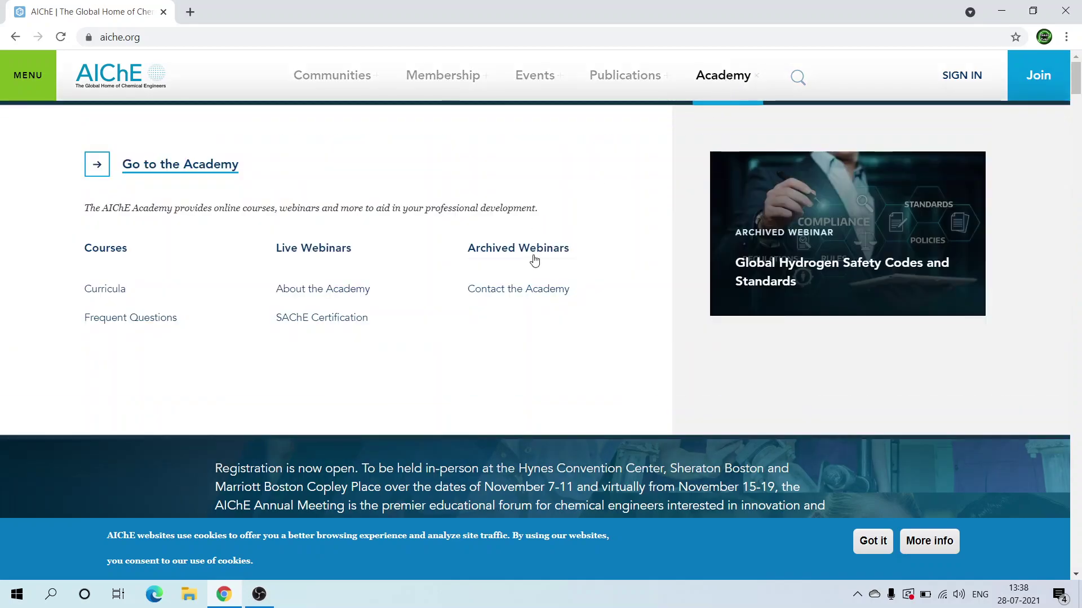
left_click(99, 251)
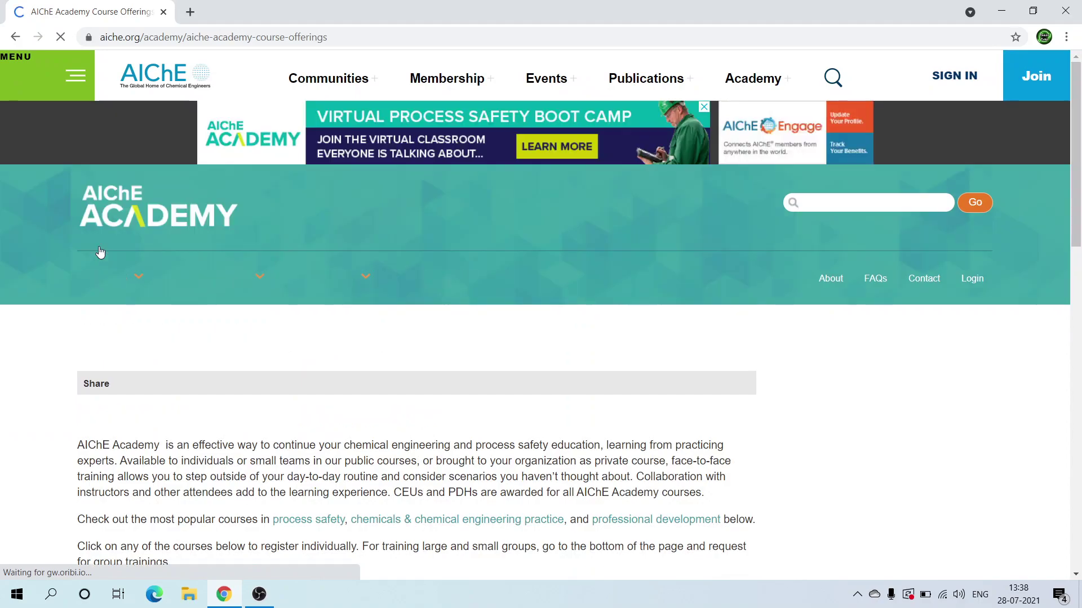
scroll(668, 418, "down", 2)
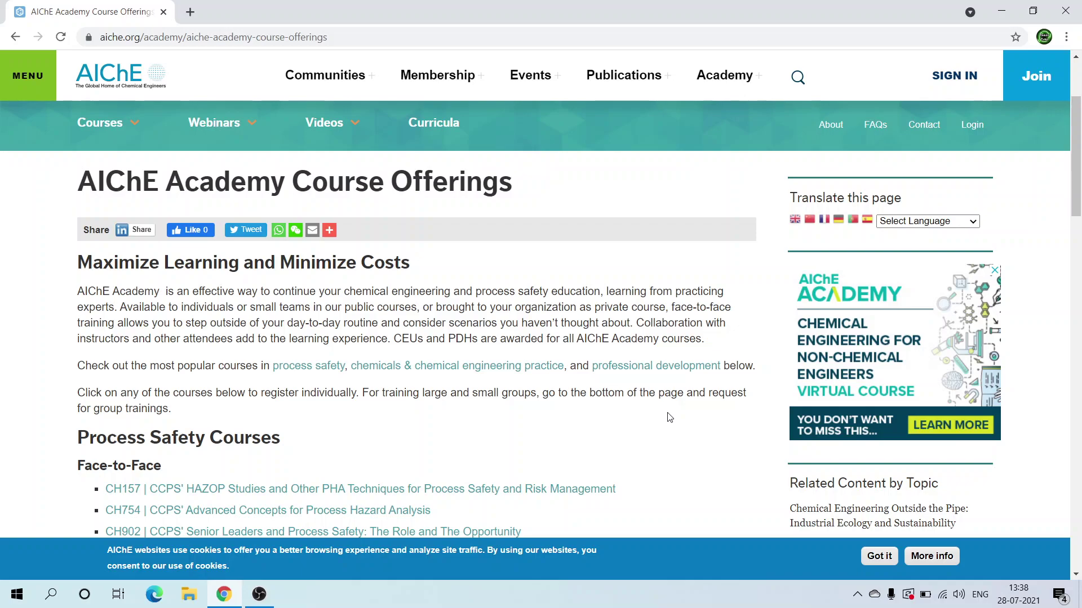
scroll(687, 439, "down", 2)
scroll(687, 439, "down", 3)
scroll(687, 439, "down", 2)
scroll(687, 440, "down", 2)
scroll(687, 439, "down", 1)
scroll(687, 440, "down", 3)
scroll(686, 440, "up", 2)
scroll(498, 431, "up", 3)
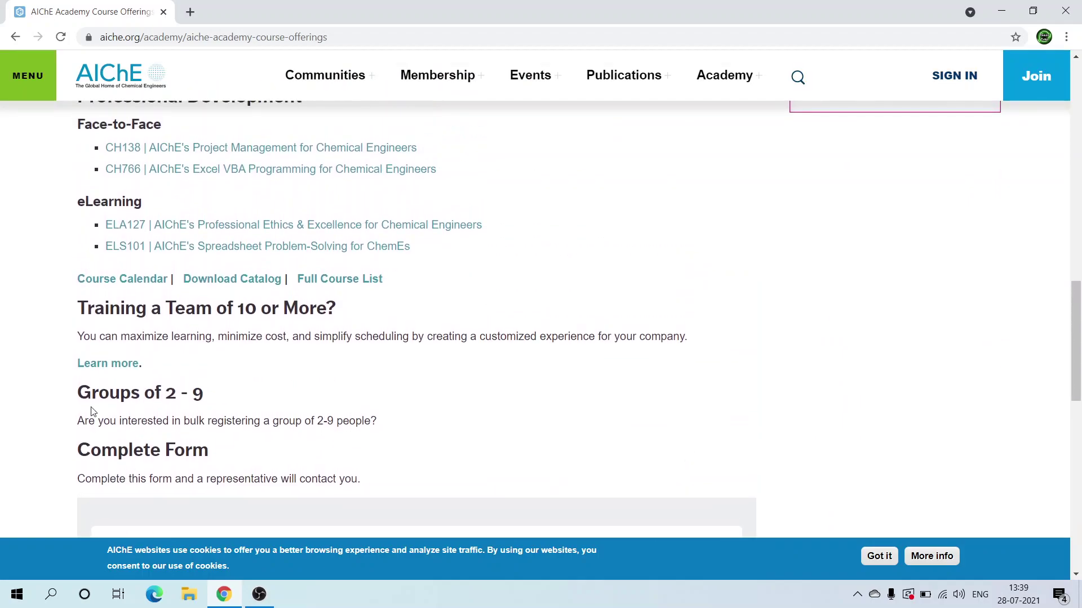
scroll(718, 314, "up", 2)
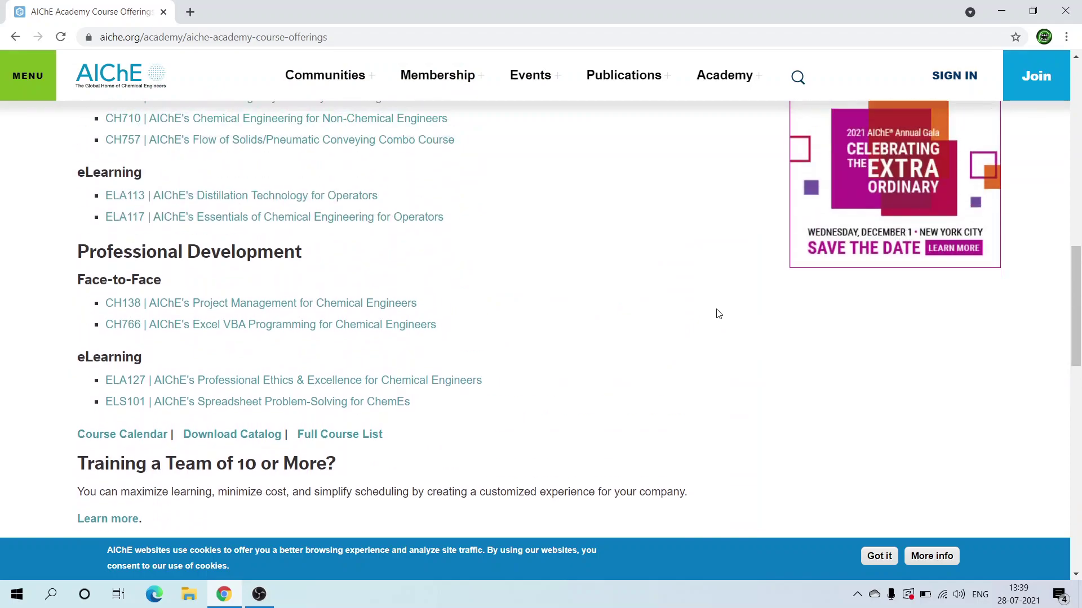
scroll(717, 313, "up", 5)
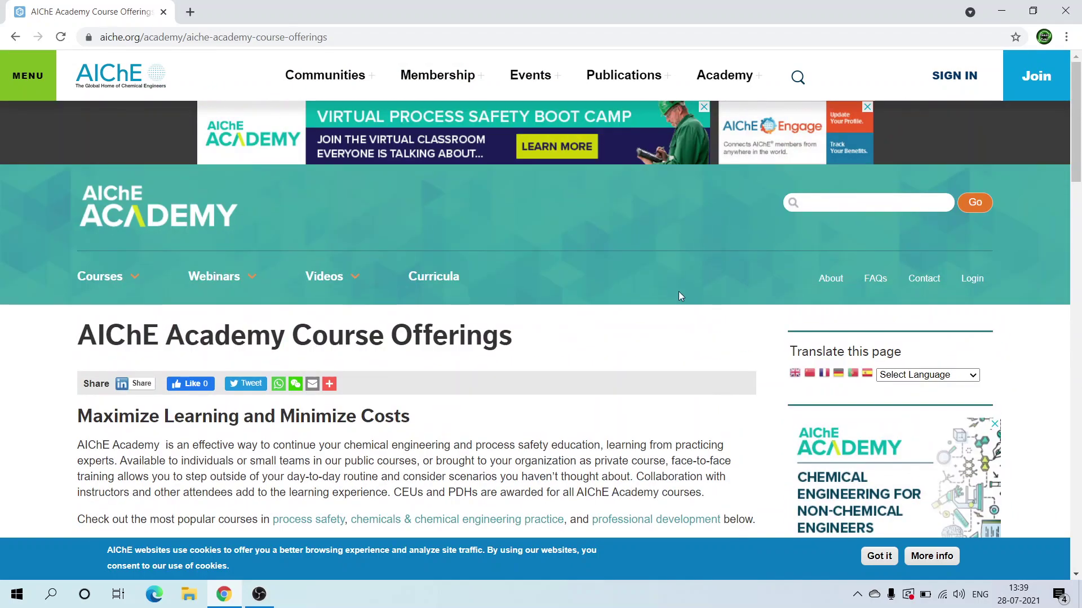
scroll(679, 296, "down", 1)
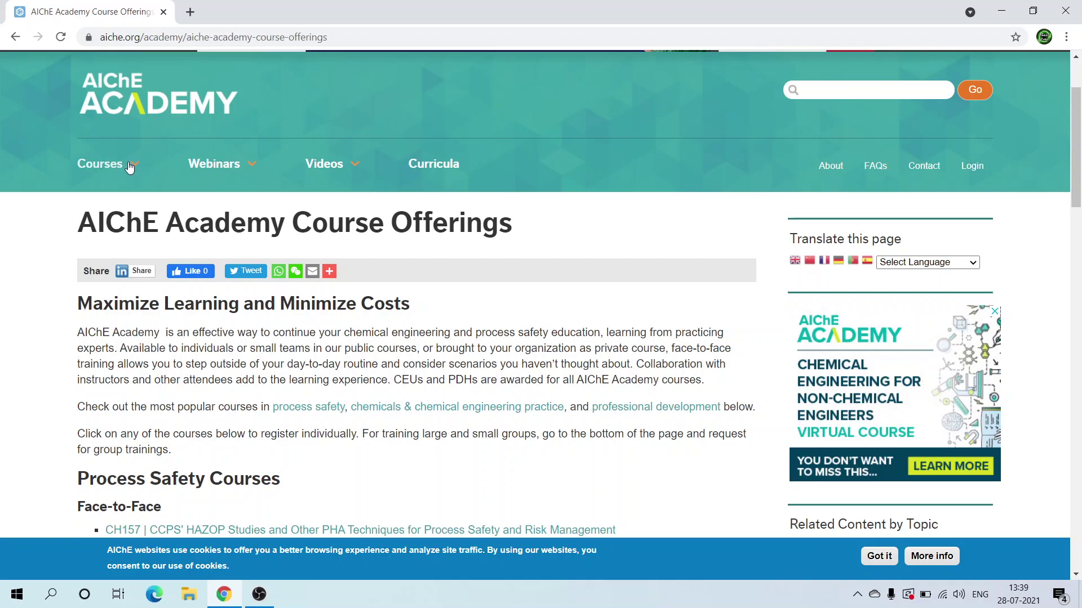
mouse_move(107, 277)
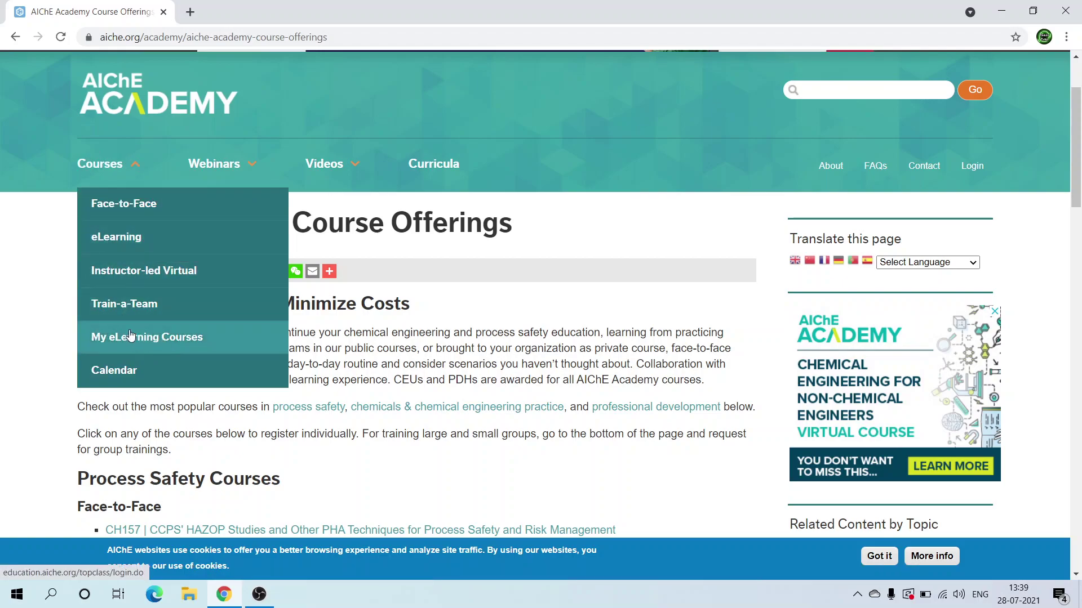
Open the eLearning overview and list all 126 eLearning courses.
left_click(144, 240)
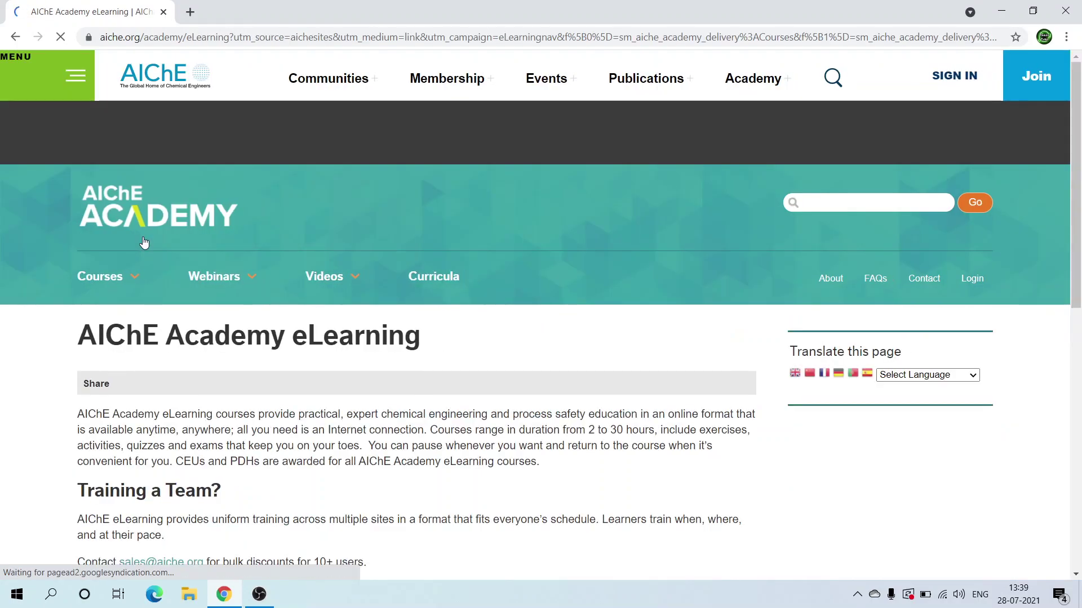
scroll(602, 343, "down", 3)
scroll(603, 343, "down", 1)
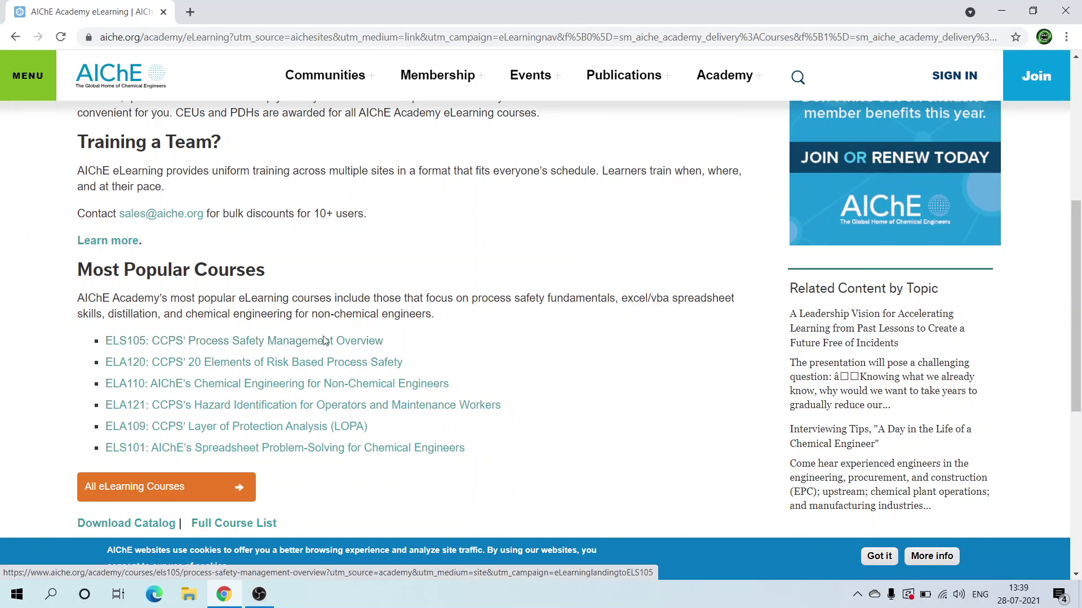
scroll(511, 321, "down", 1)
scroll(510, 321, "down", 1)
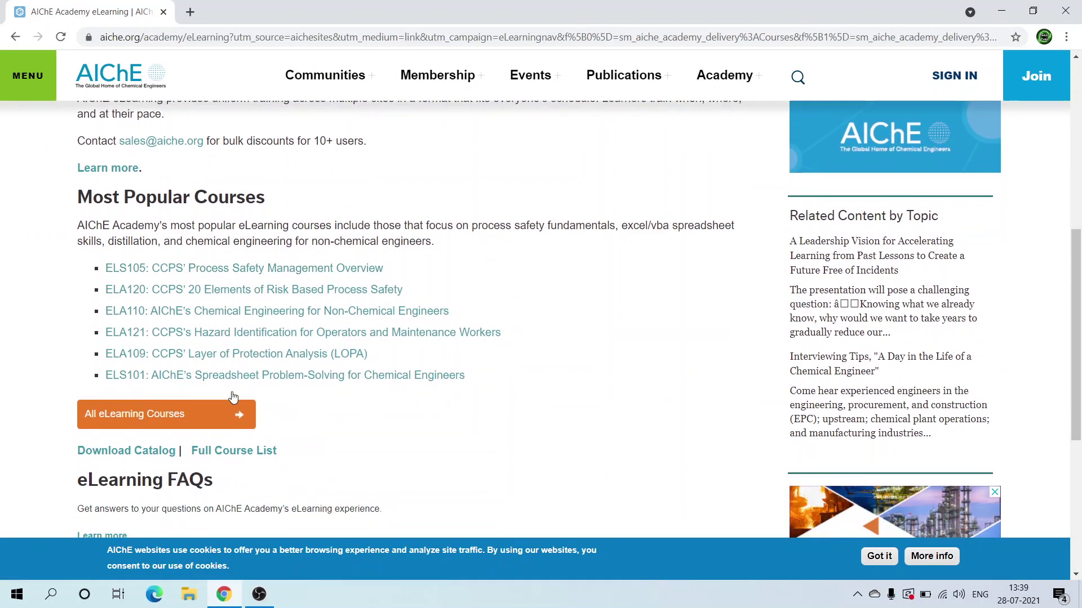
left_click(195, 424)
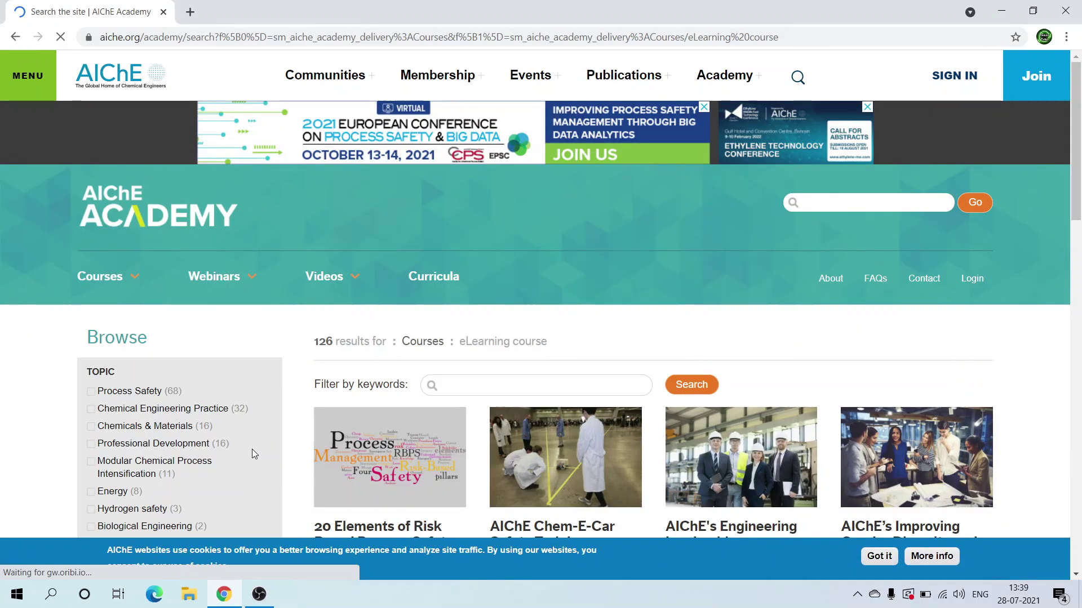
scroll(686, 330, "down", 3)
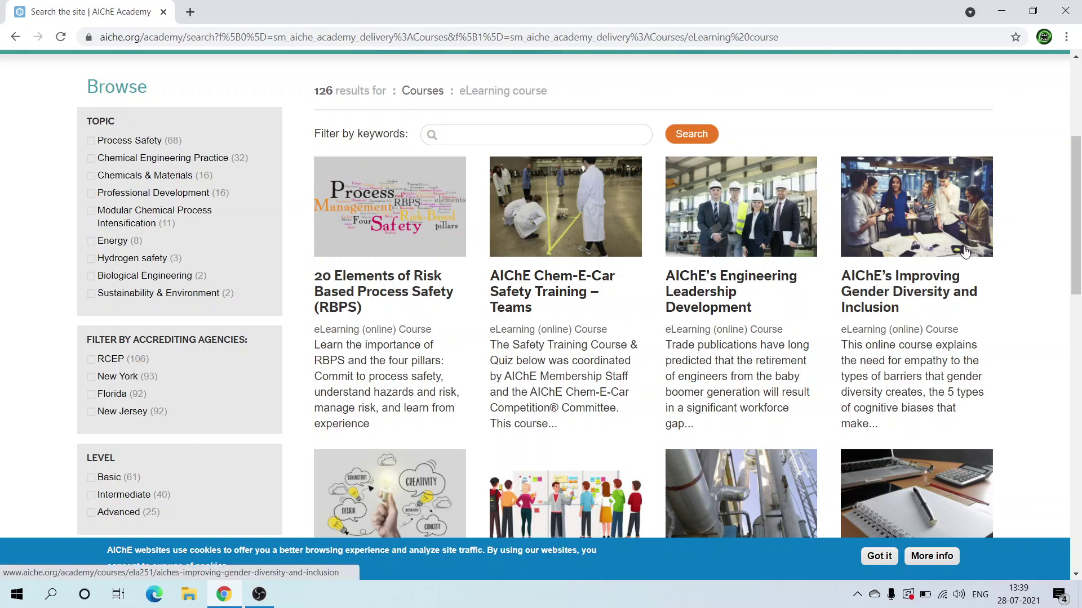
scroll(1022, 302, "down", 1)
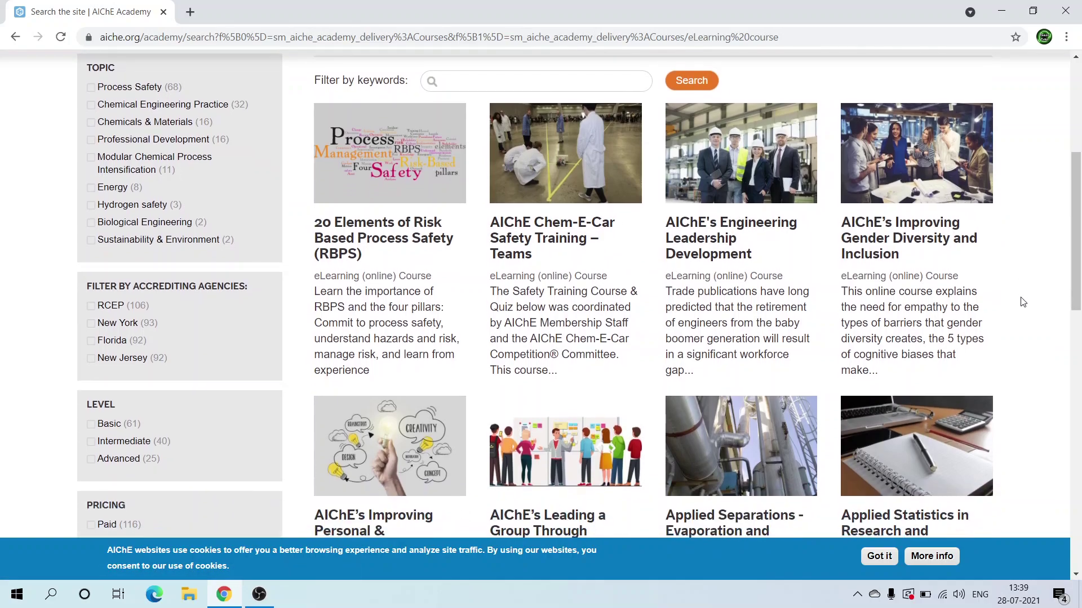
scroll(1022, 301, "down", 1)
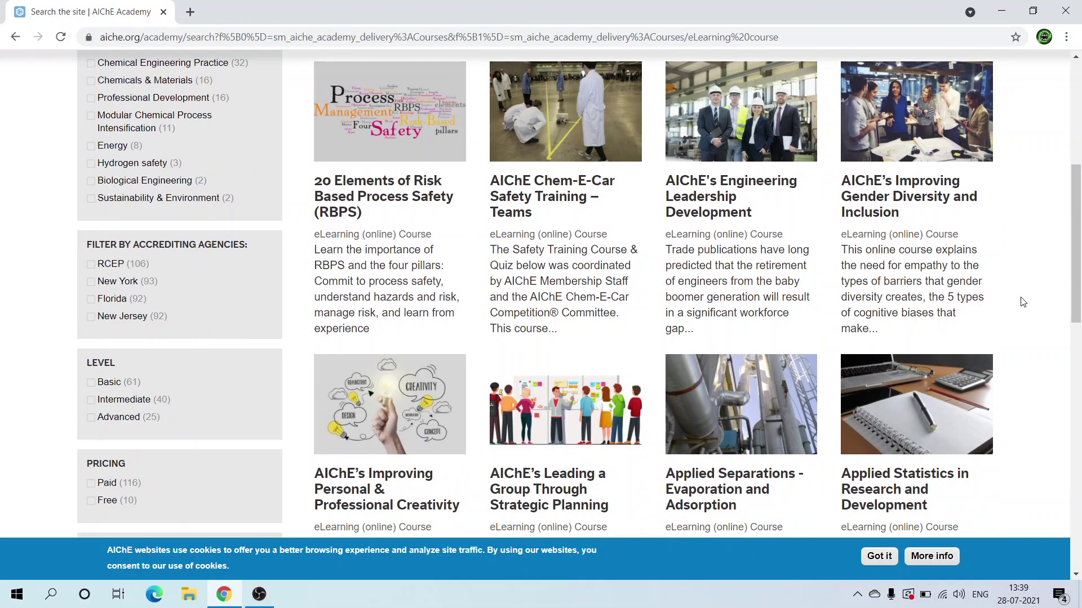
scroll(1023, 302, "down", 3)
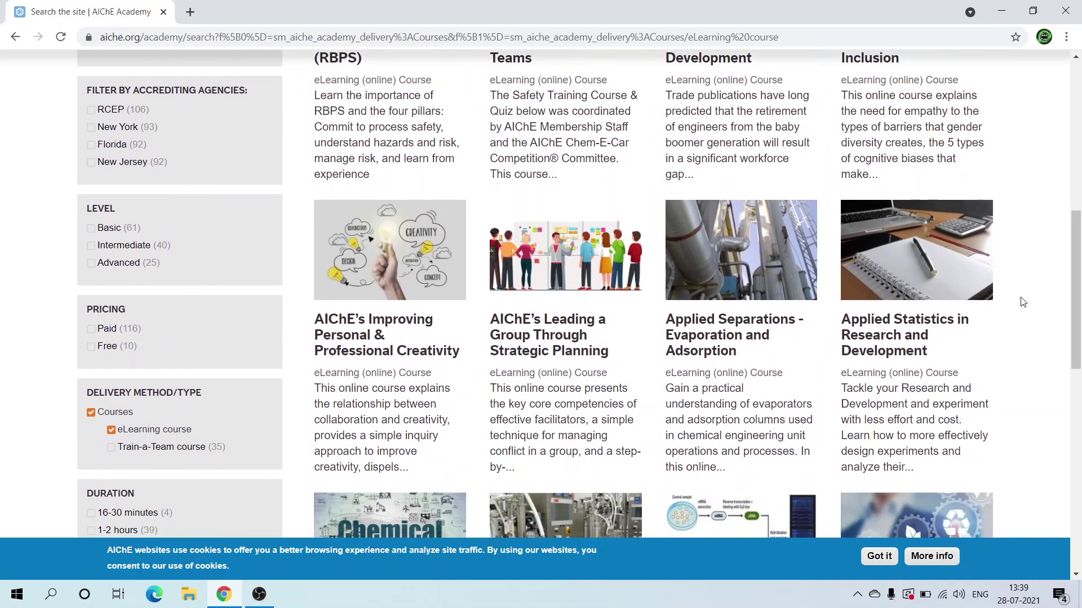
scroll(1023, 302, "down", 1)
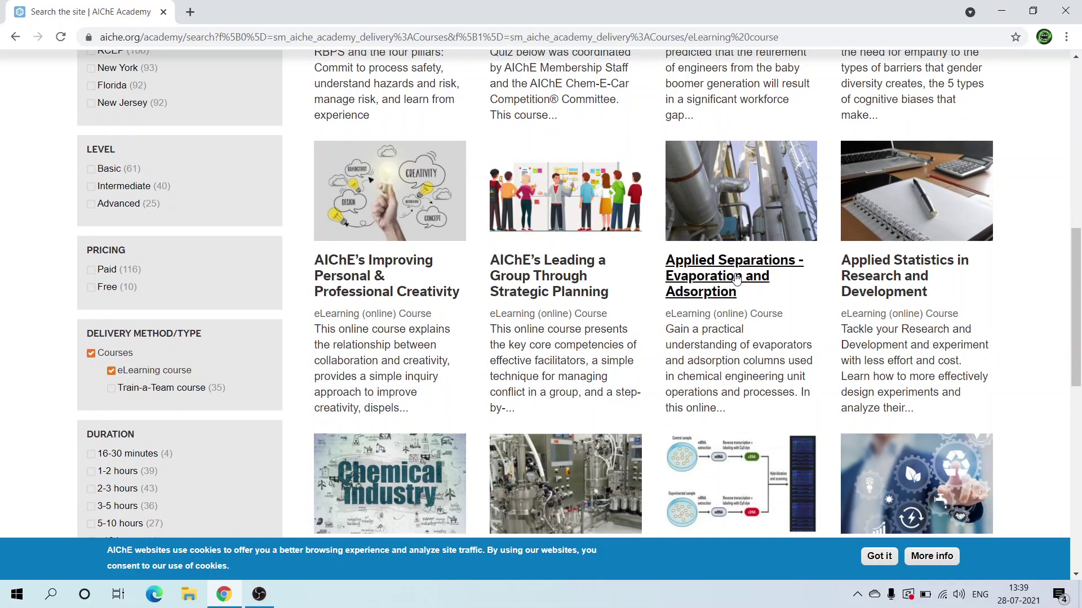
View the Applied Separations - Evaporation and Adsorption course's instructor and pricing details.
left_click(716, 275)
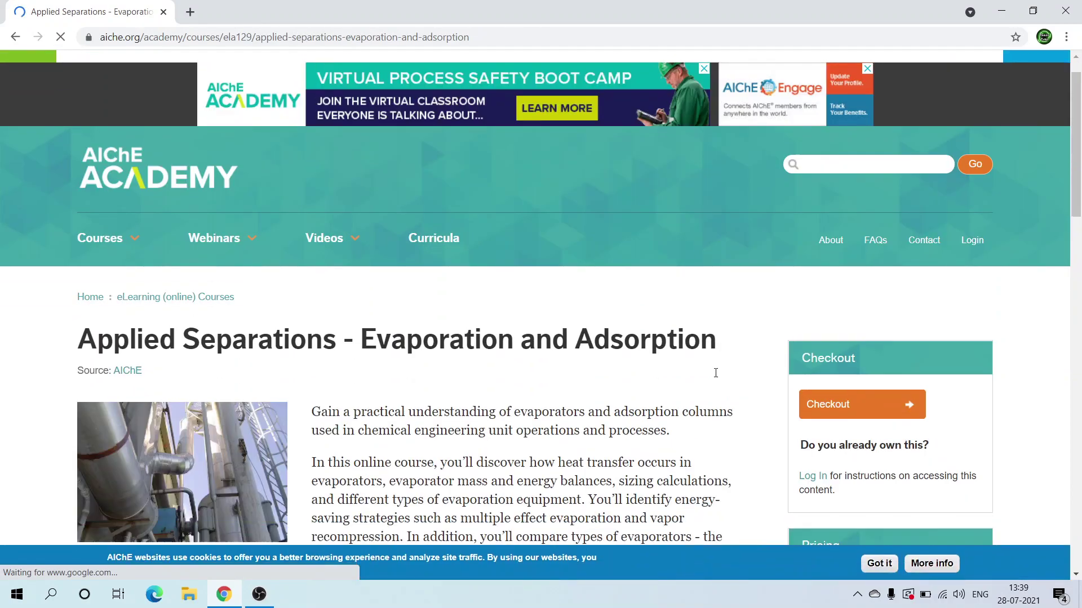
scroll(712, 373, "down", 2)
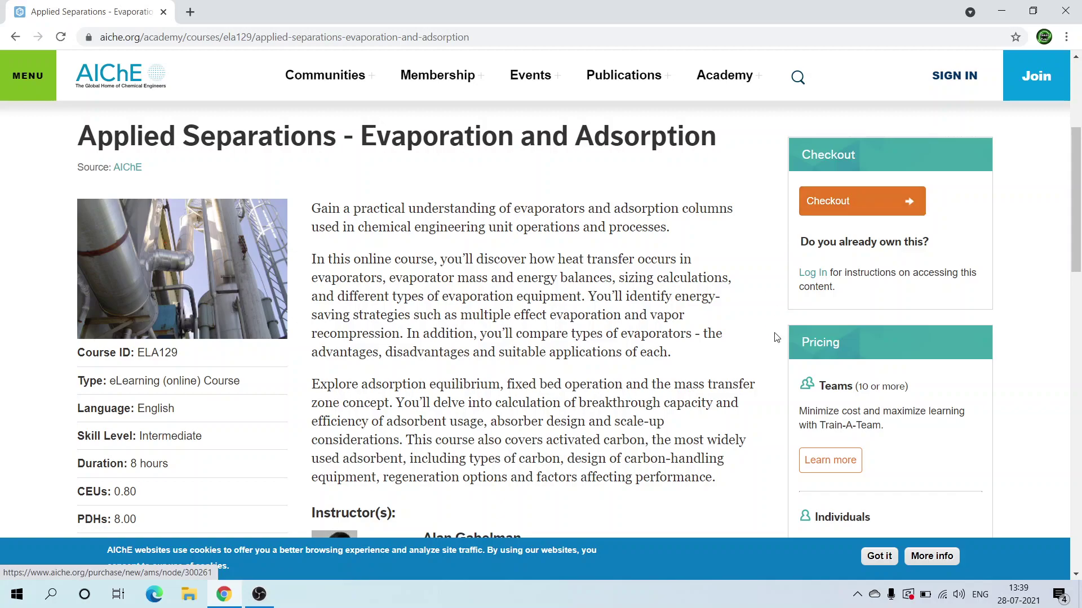
scroll(770, 510, "down", 2)
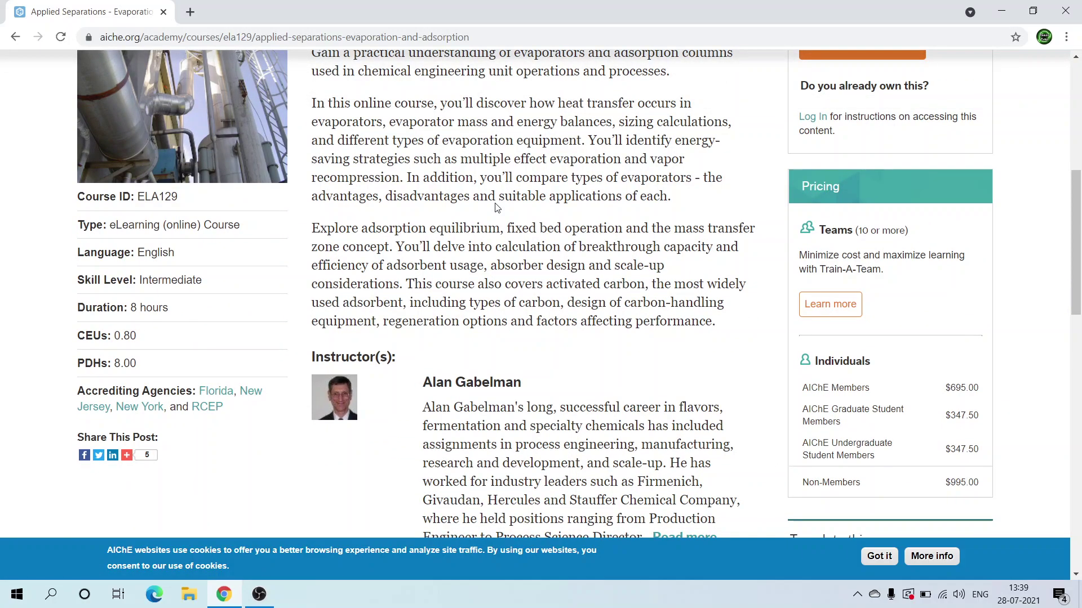
scroll(513, 265, "up", 2)
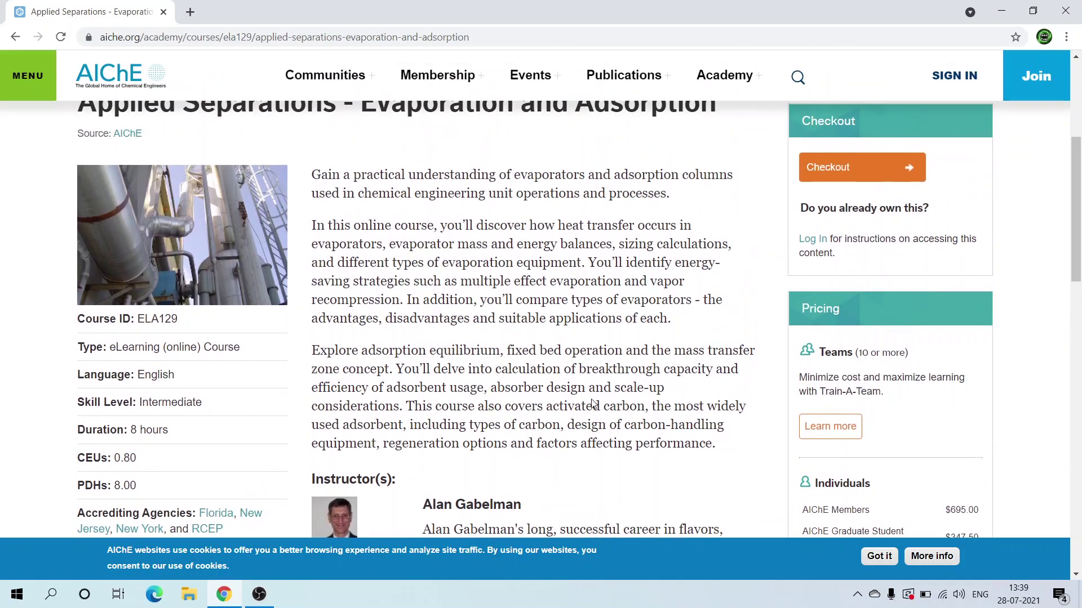
scroll(159, 348, "down", 1)
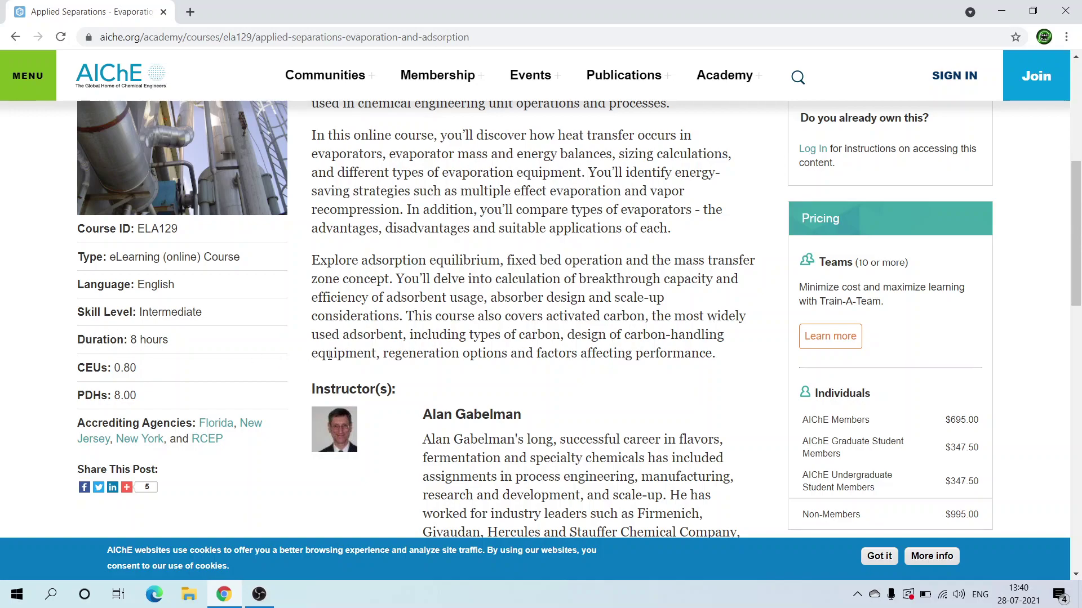
scroll(614, 349, "down", 4)
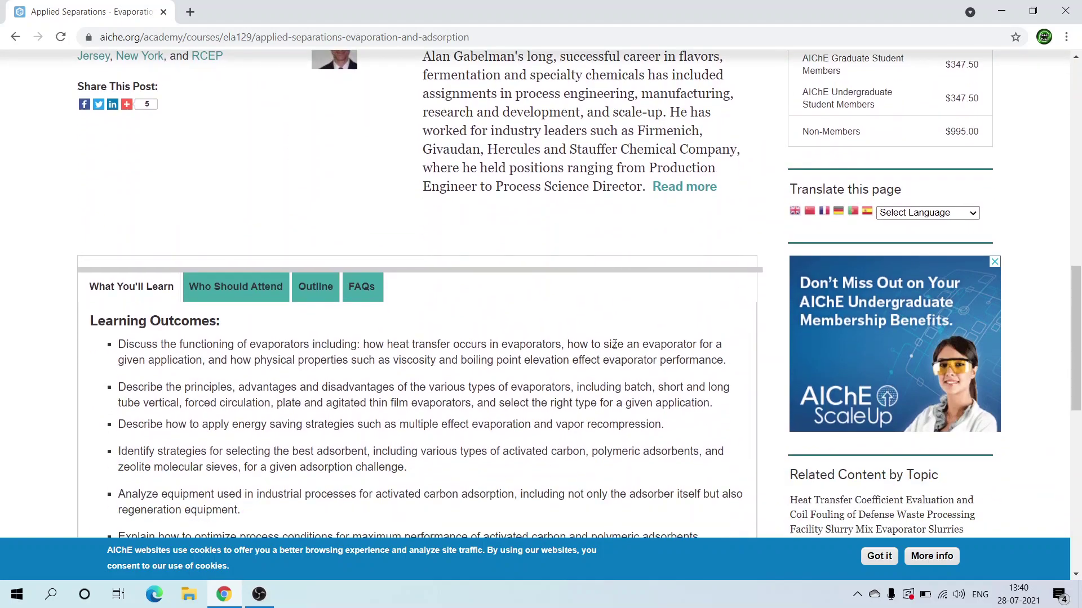
scroll(614, 345, "up", 2)
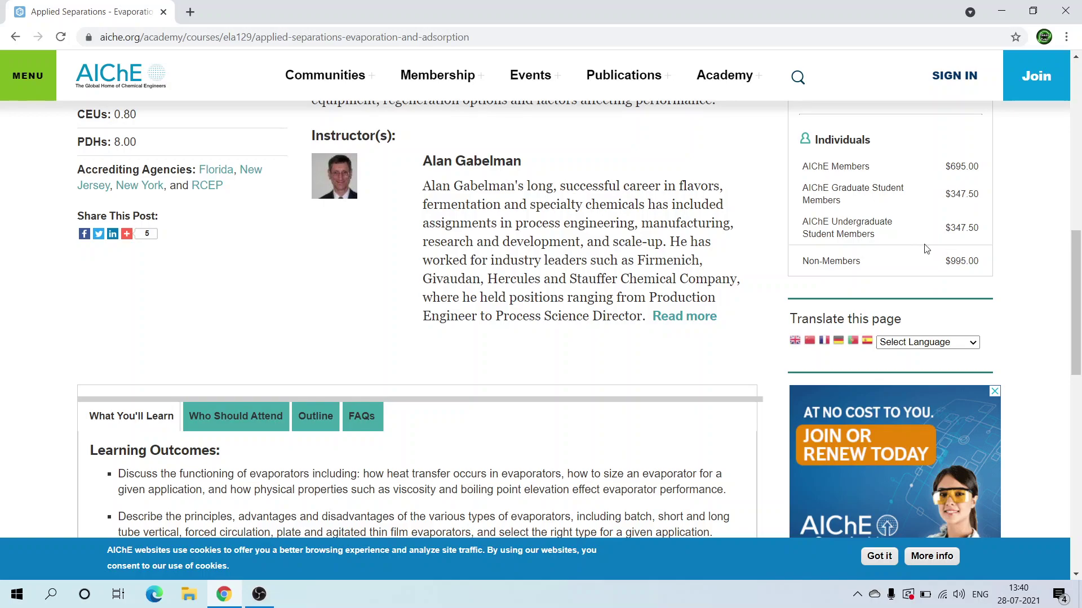
scroll(802, 222, "up", 1)
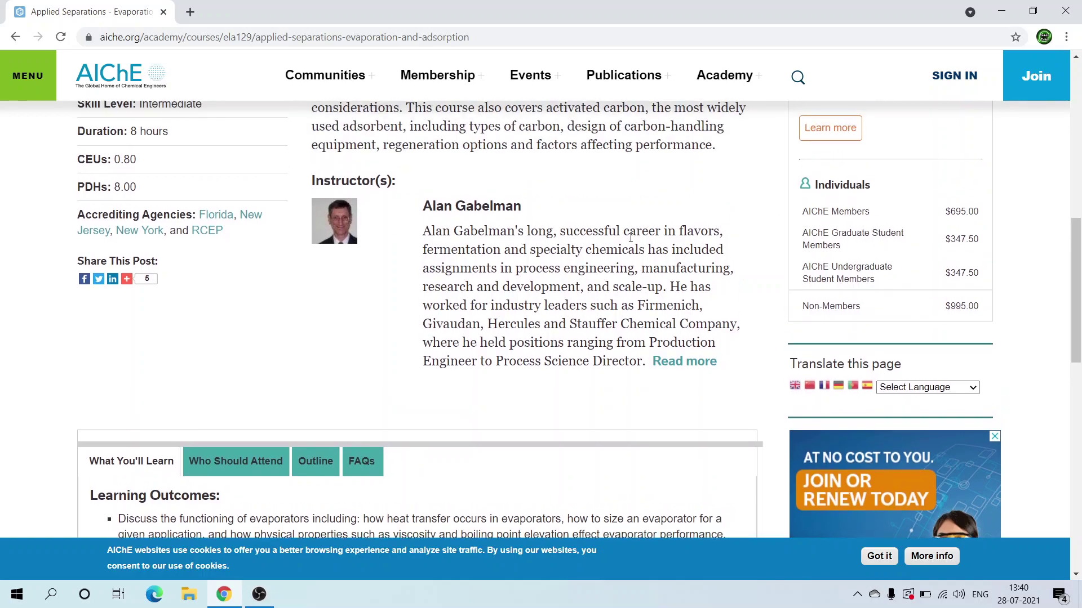
scroll(630, 238, "up", 1)
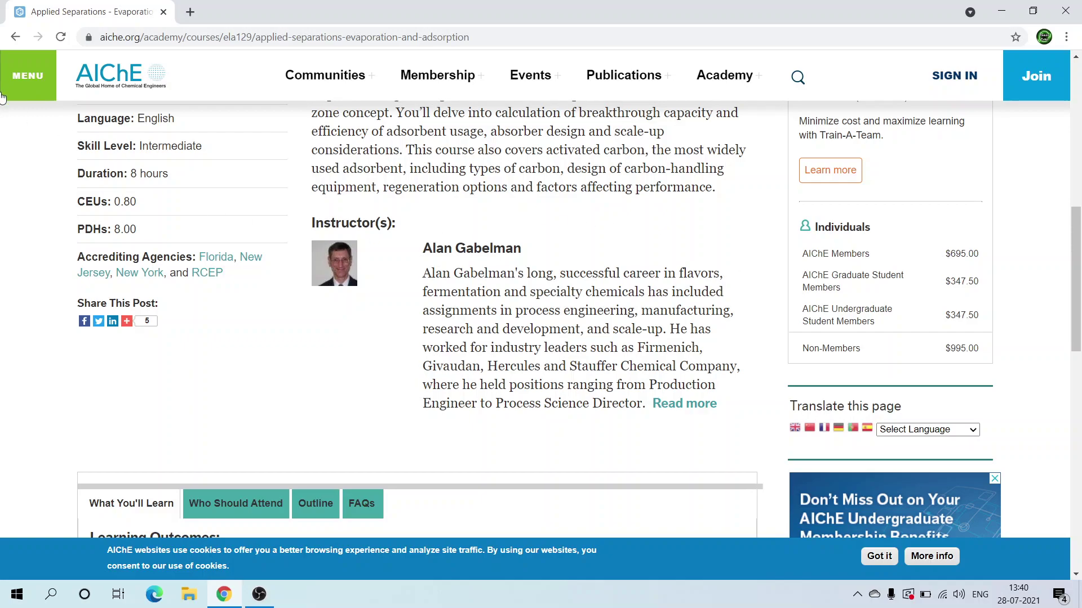
Return to the eLearning results and filter Pricing to Free, leaving 10 courses.
left_click(10, 43)
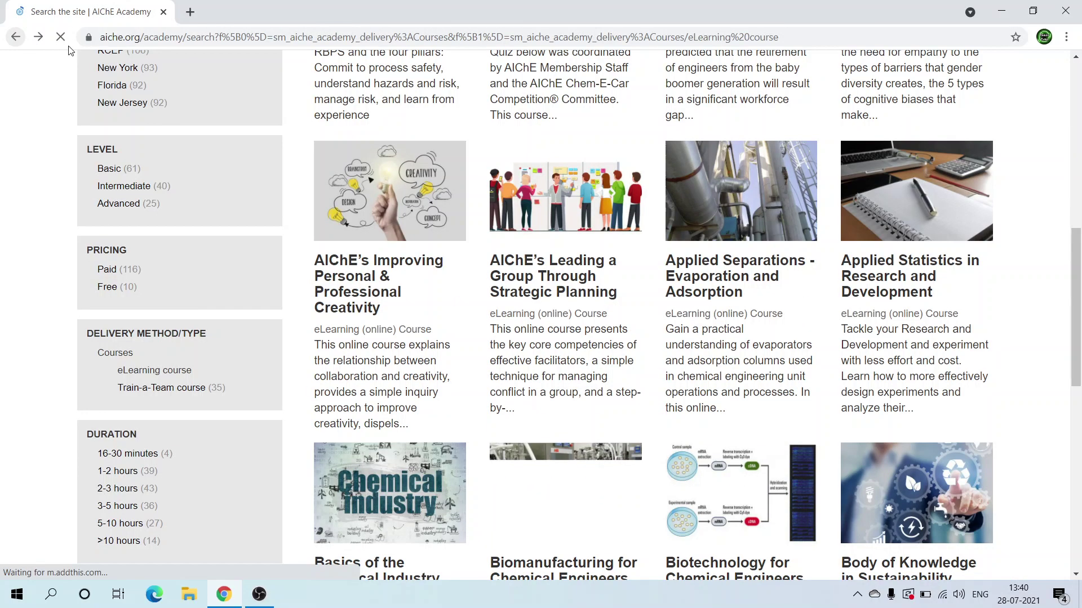
scroll(651, 137, "down", 1)
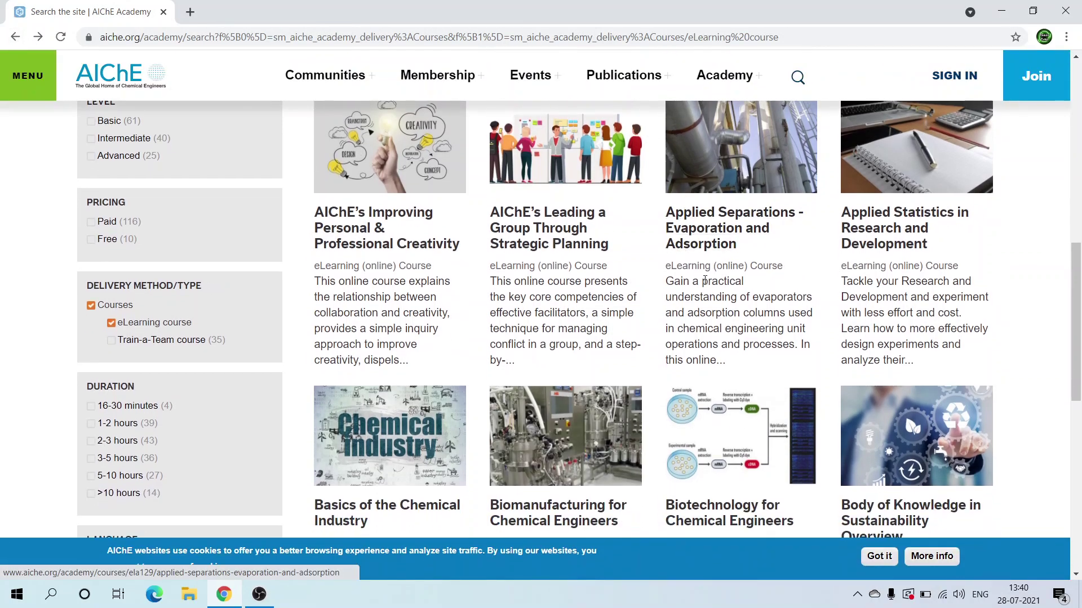
scroll(837, 339, "down", 2)
scroll(925, 328, "down", 2)
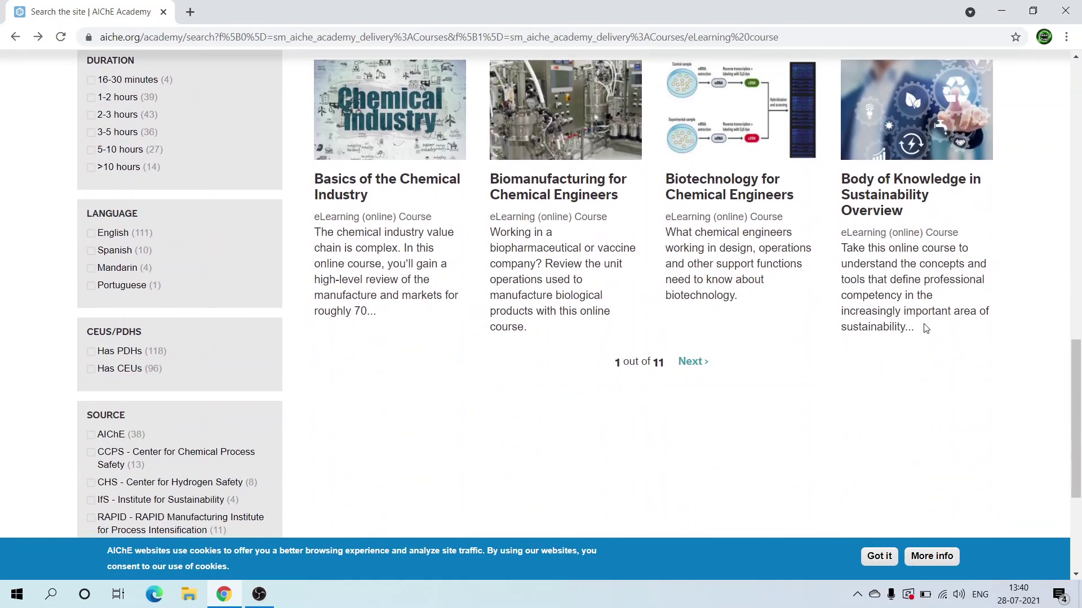
scroll(926, 328, "up", 4)
scroll(237, 335, "down", 1)
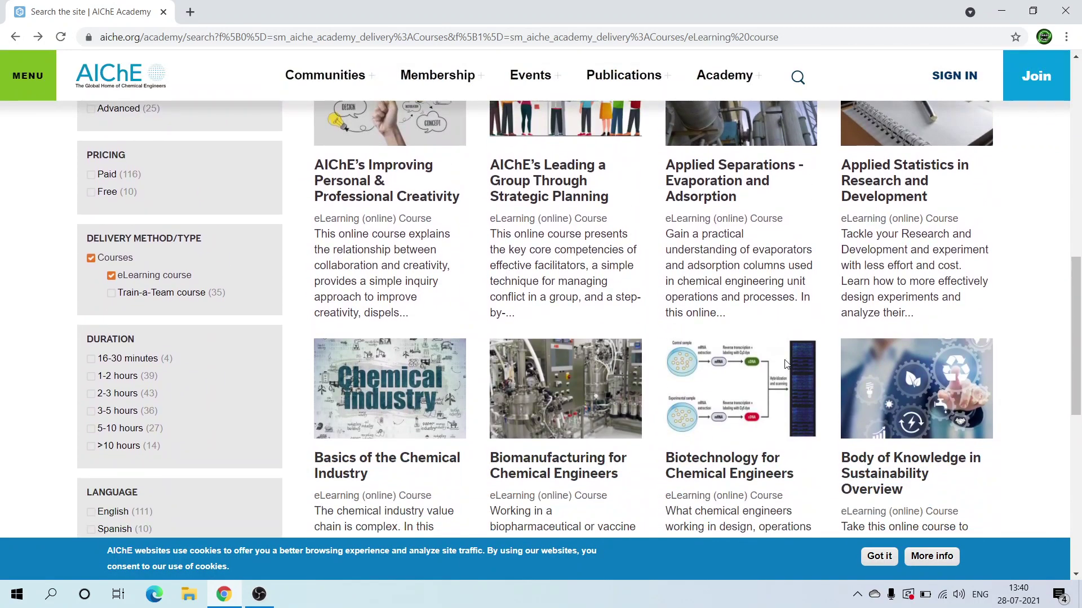
scroll(187, 194, "up", 1)
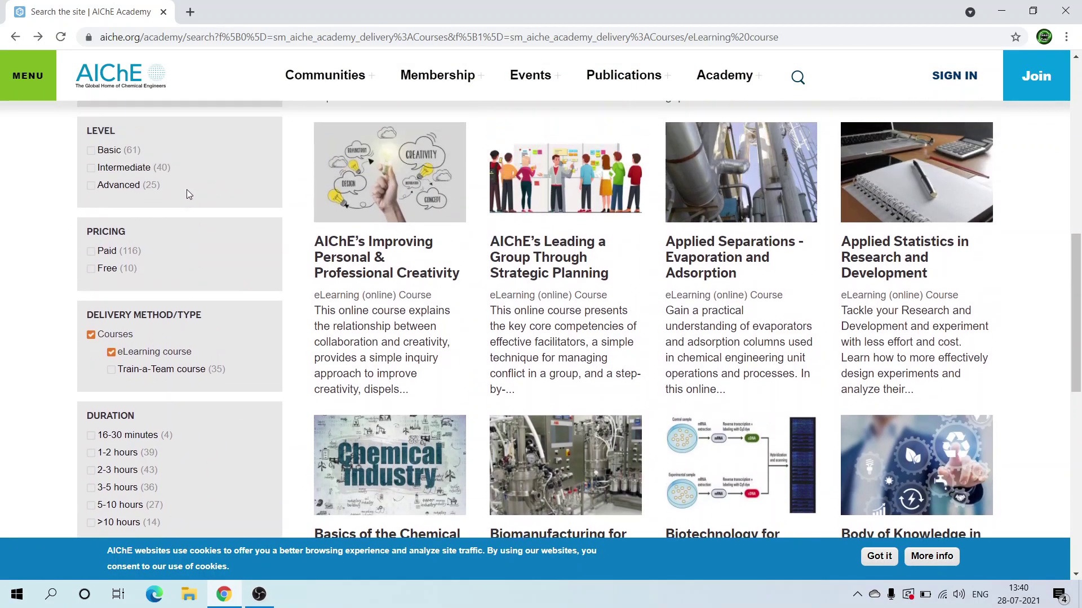
left_click(89, 270)
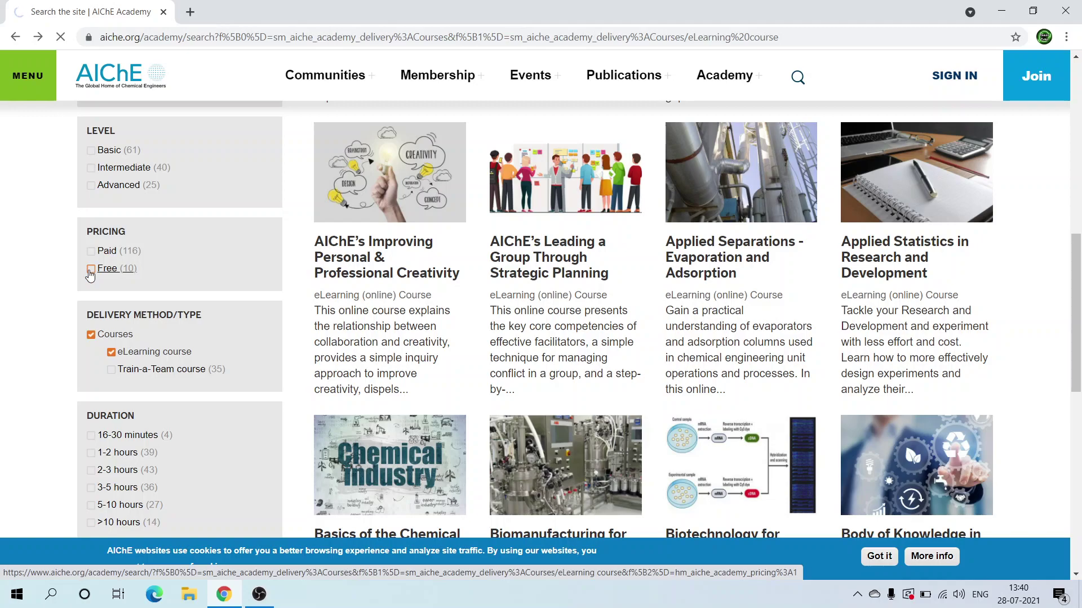
left_click(91, 270)
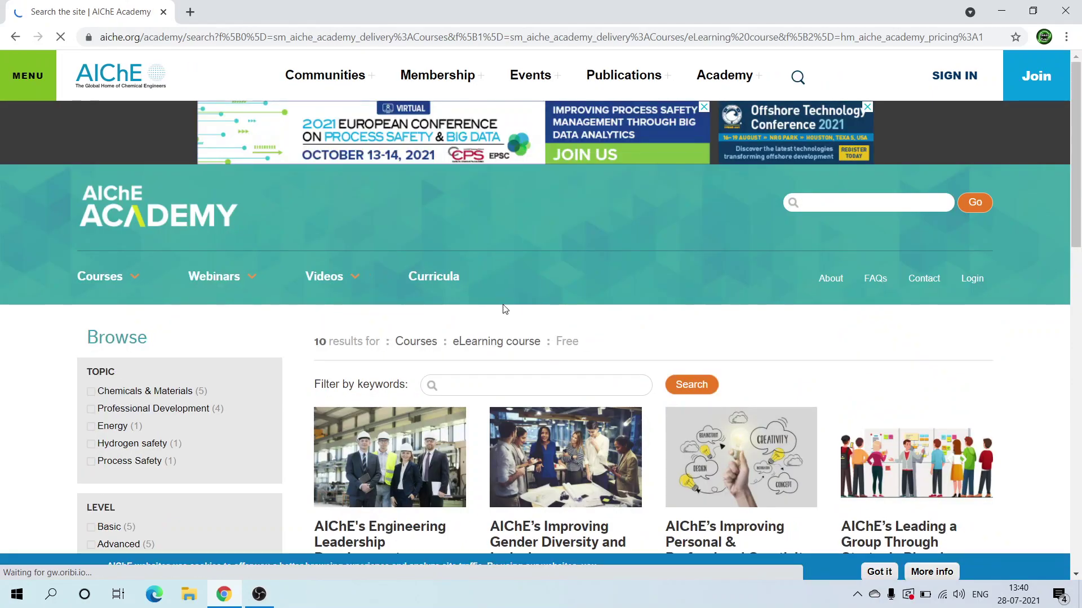
scroll(503, 309, "down", 3)
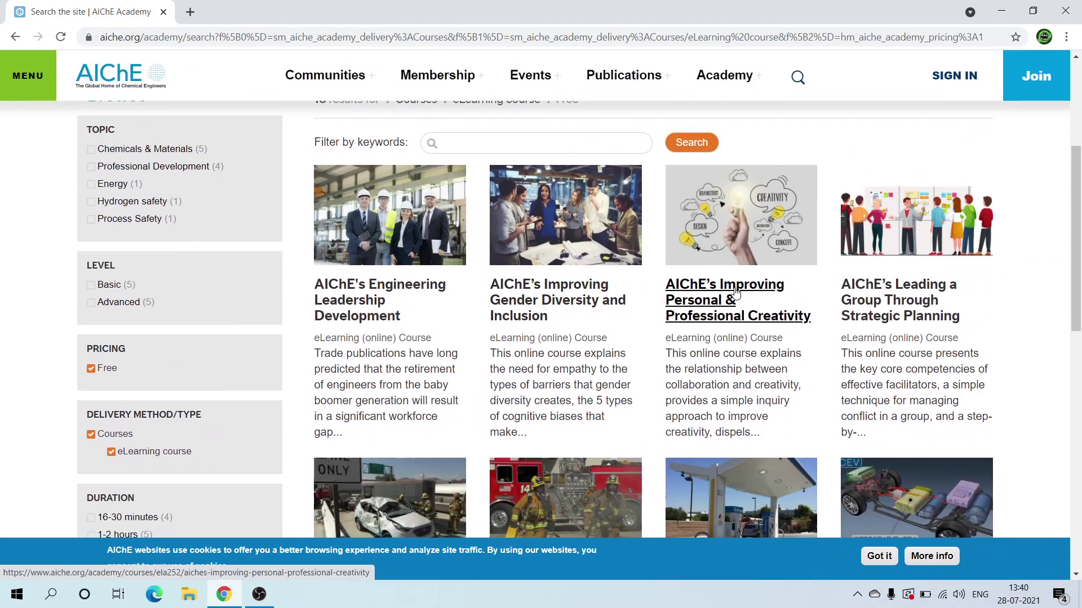
scroll(1048, 279, "down", 2)
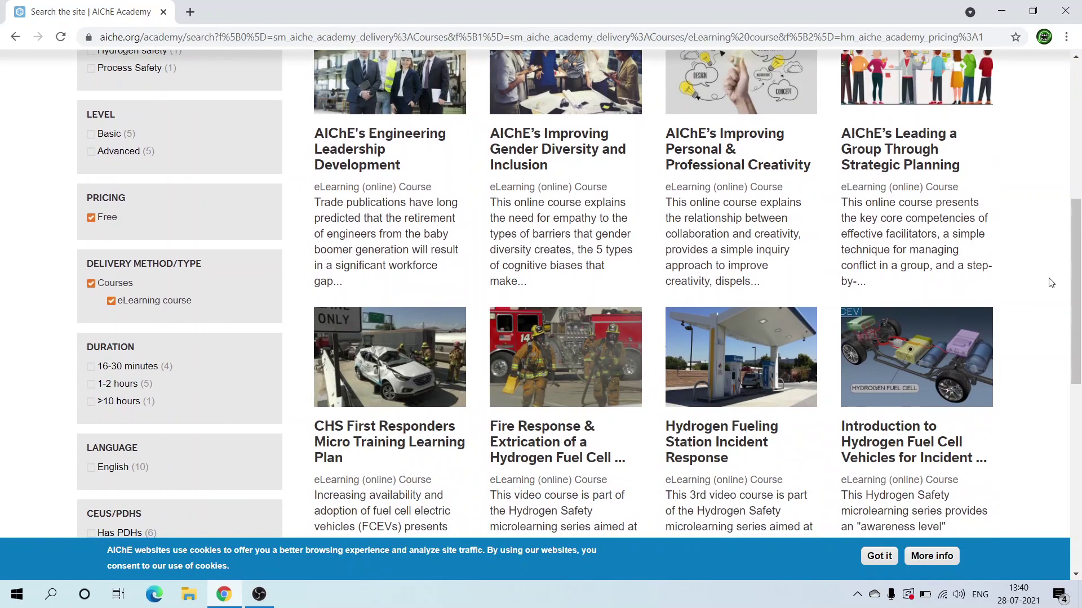
scroll(1050, 282, "down", 1)
scroll(1051, 282, "down", 2)
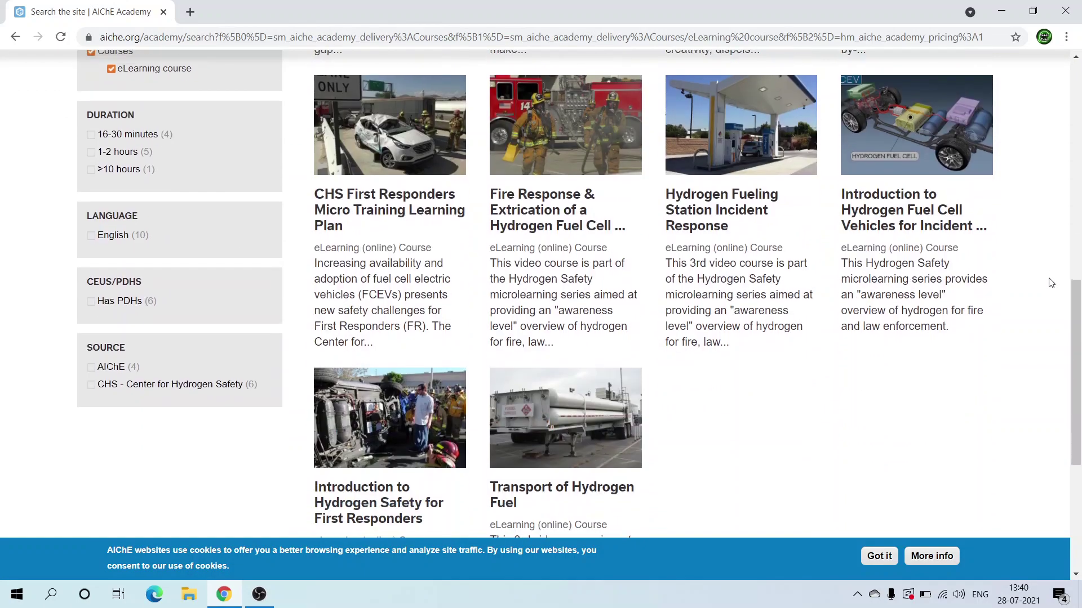
scroll(1050, 282, "down", 2)
scroll(1050, 282, "up", 2)
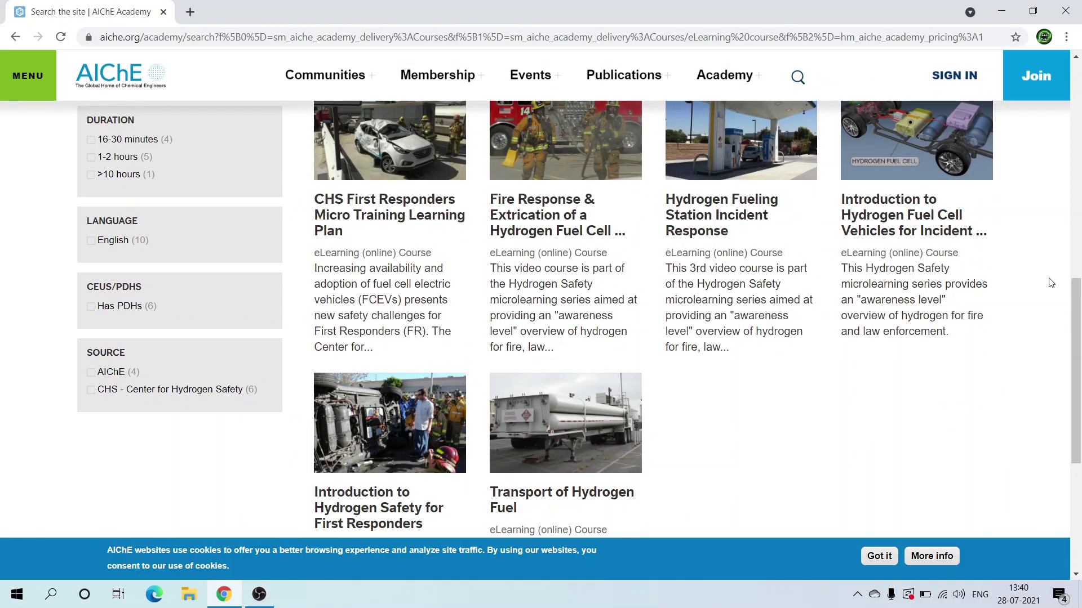
scroll(1051, 282, "up", 1)
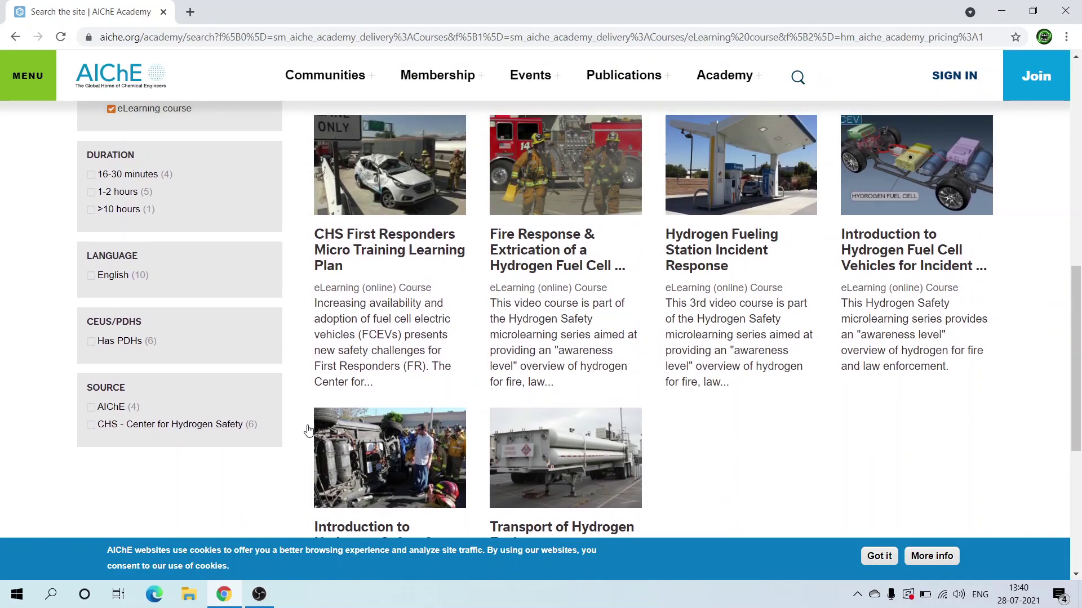
scroll(174, 454, "up", 2)
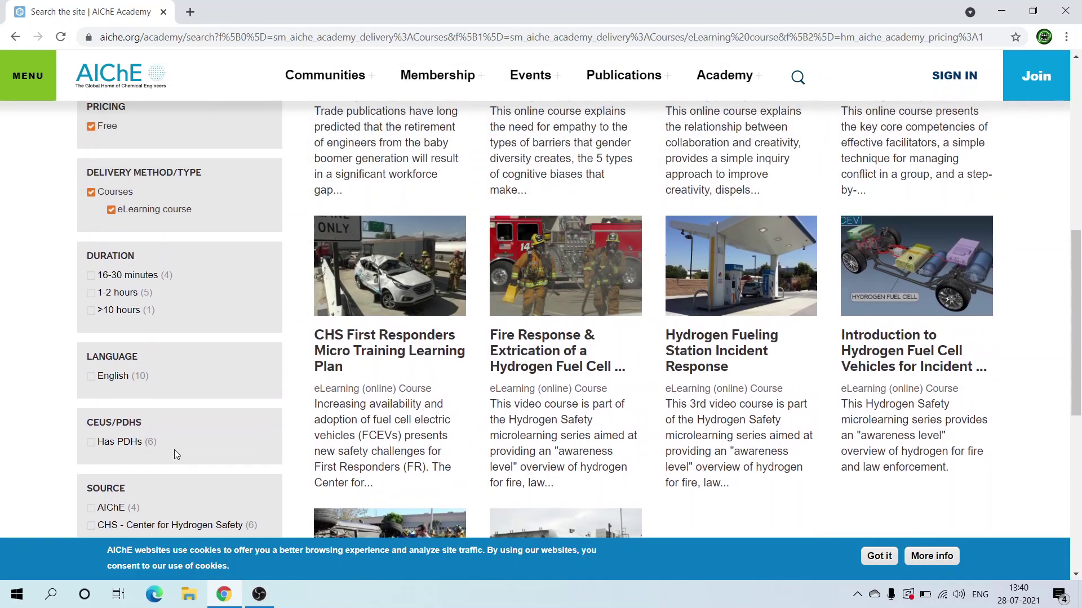
scroll(175, 455, "up", 1)
scroll(174, 454, "up", 1)
scroll(175, 455, "up", 1)
scroll(174, 449, "up", 1)
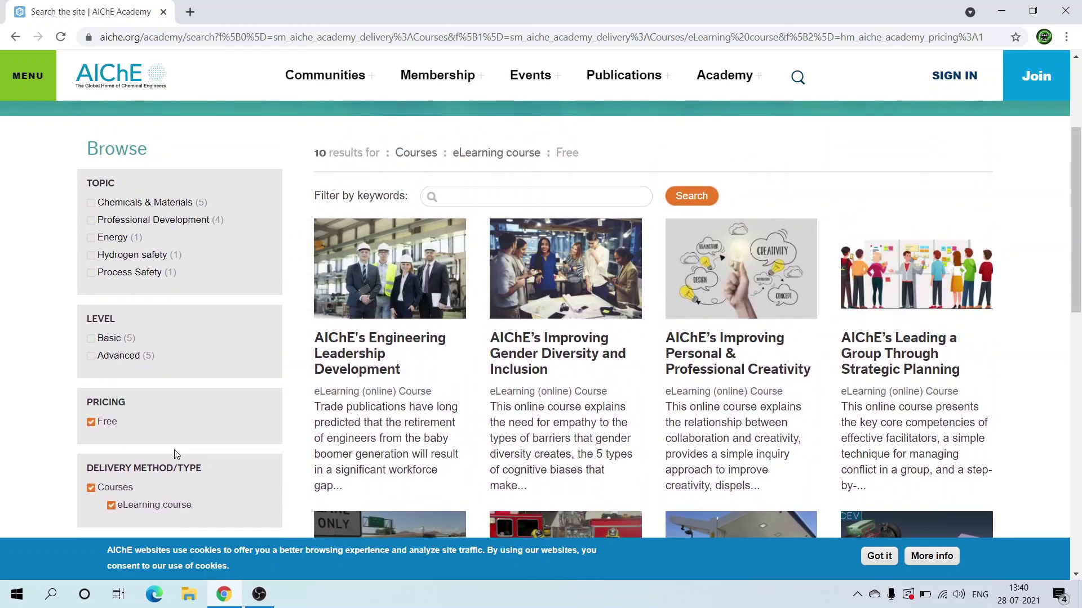
scroll(174, 450, "up", 1)
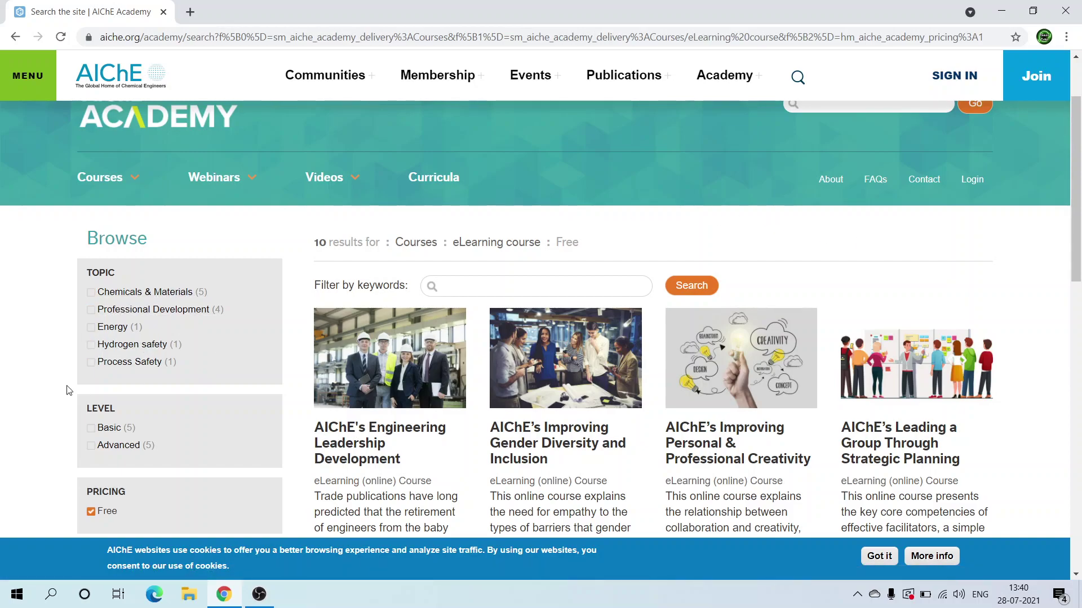
Add the Process Safety topic filter to the free courses, leaving one result.
left_click(92, 365)
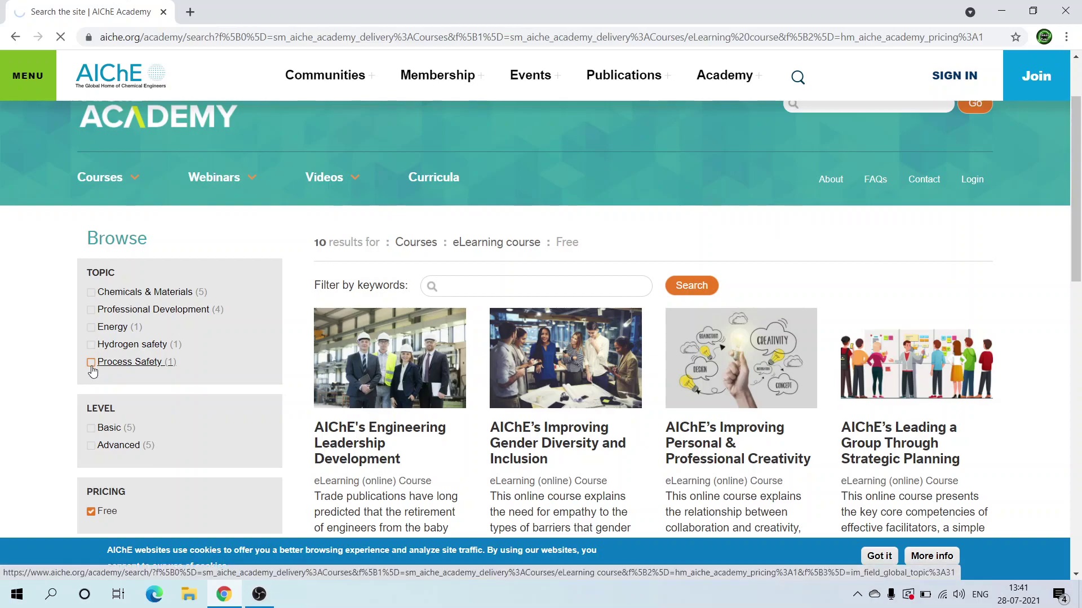
left_click(92, 363)
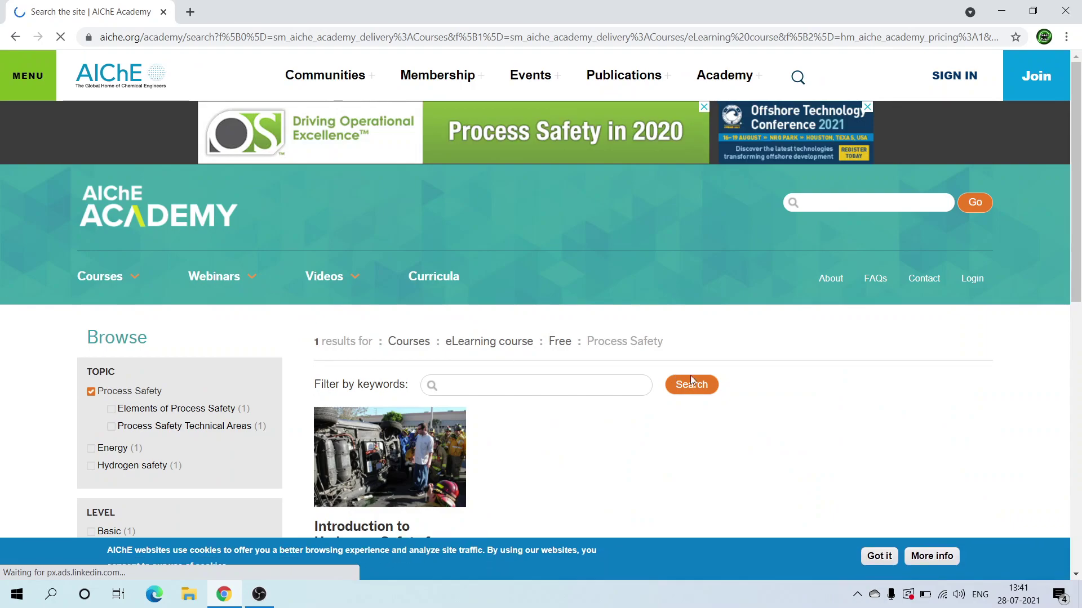
scroll(809, 411, "down", 2)
scroll(809, 410, "down", 3)
scroll(809, 412, "up", 5)
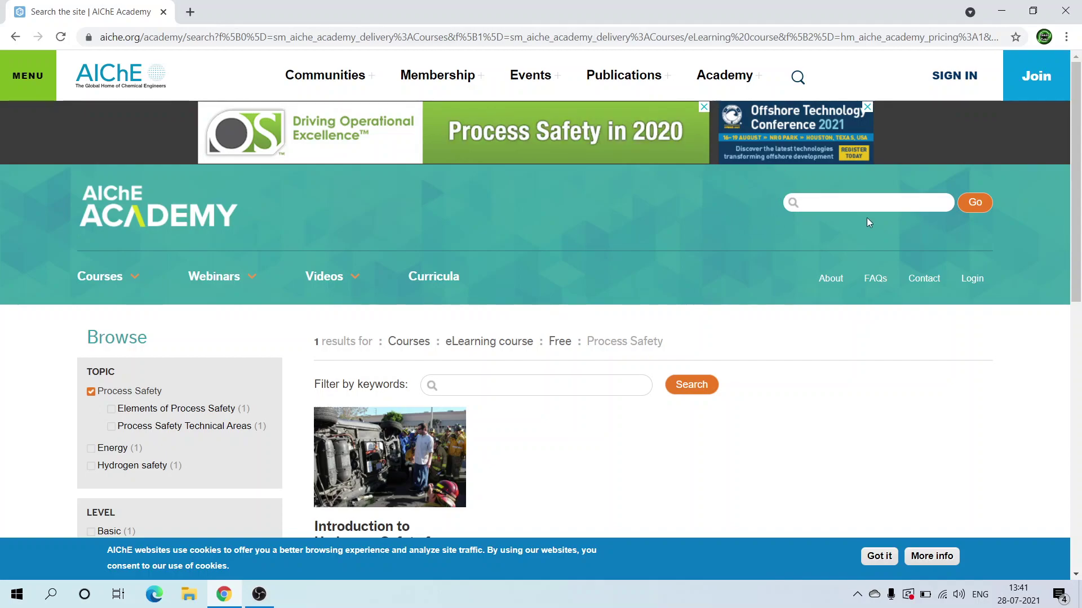
From Join, jump to Membership Types and expand Undergraduate Members.
left_click(1037, 77)
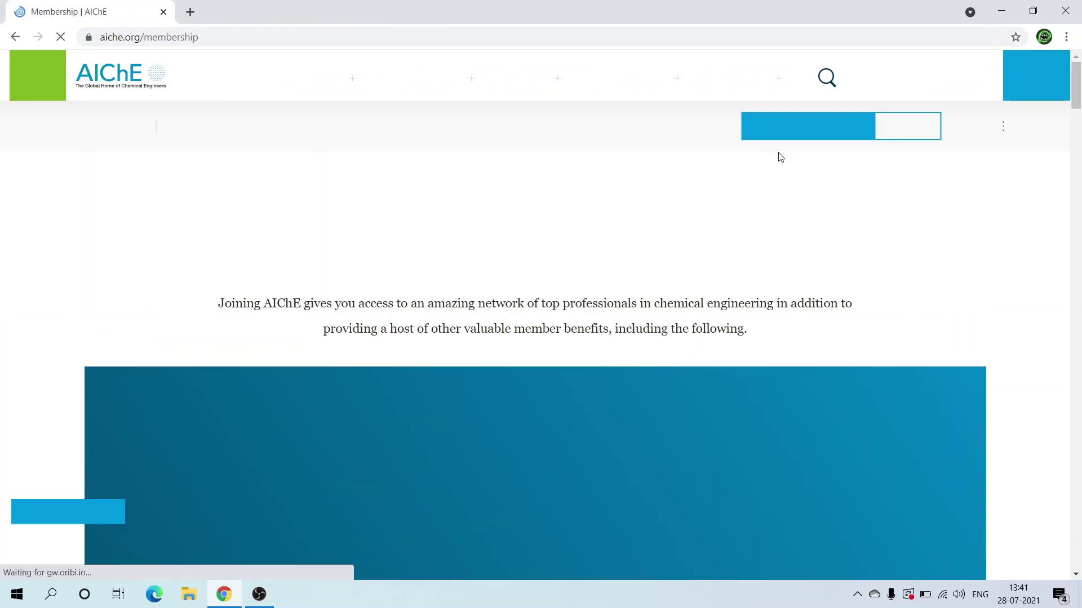
scroll(490, 378, "down", 2)
scroll(490, 377, "down", 4)
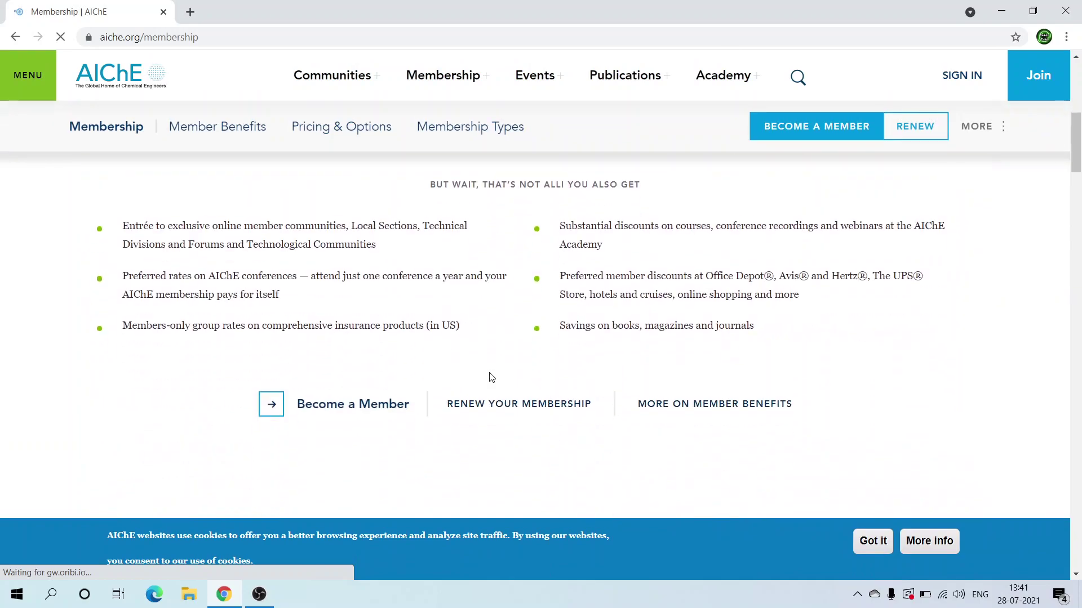
scroll(490, 377, "down", 2)
scroll(492, 377, "down", 2)
scroll(491, 377, "down", 1)
scroll(490, 376, "down", 3)
scroll(502, 175, "up", 1)
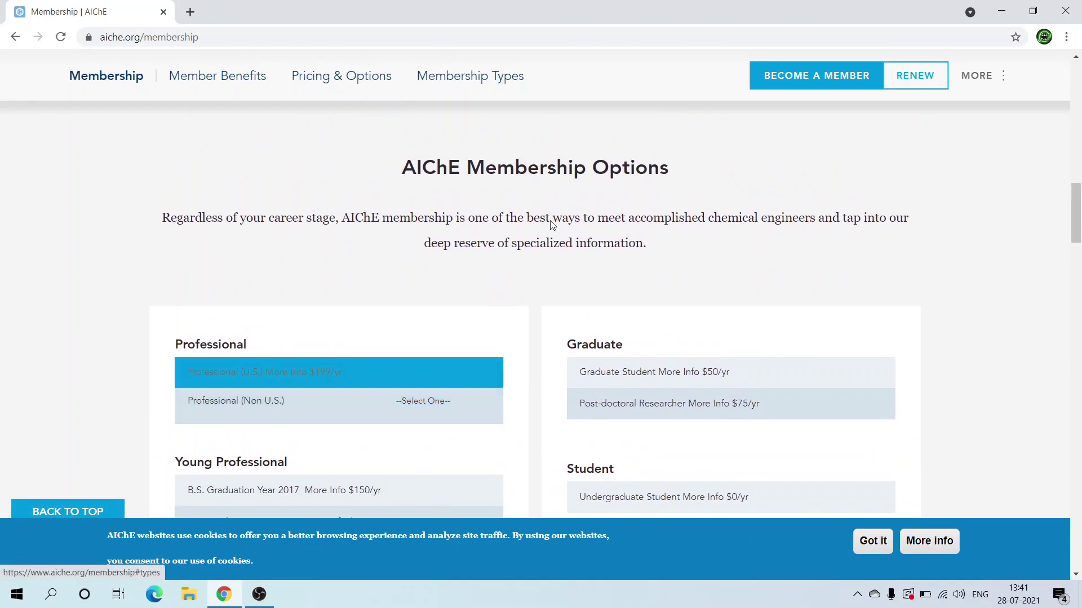
scroll(924, 293, "down", 2)
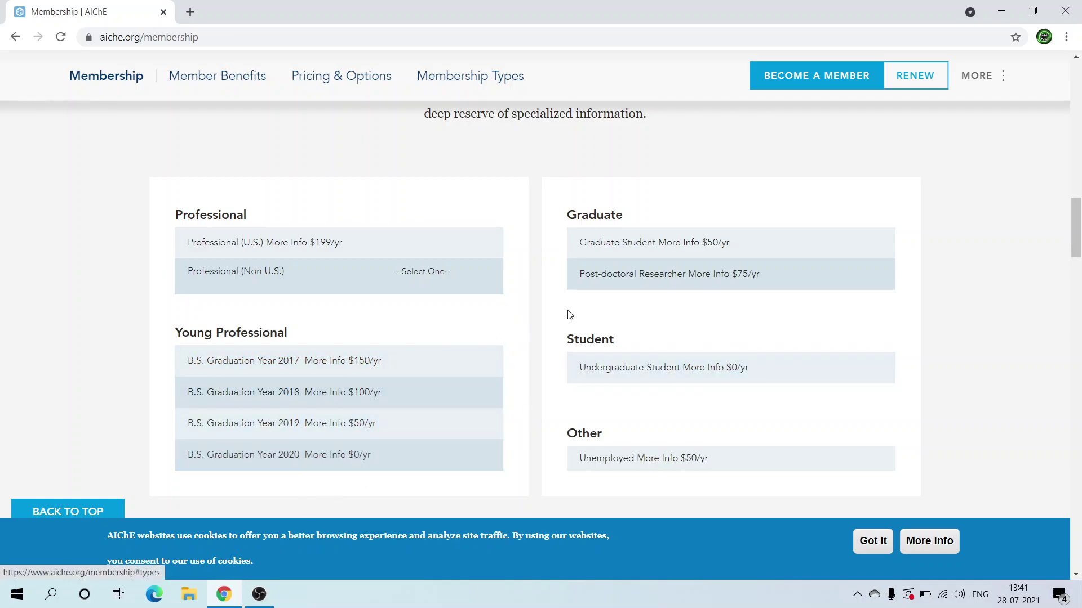
left_click(613, 366)
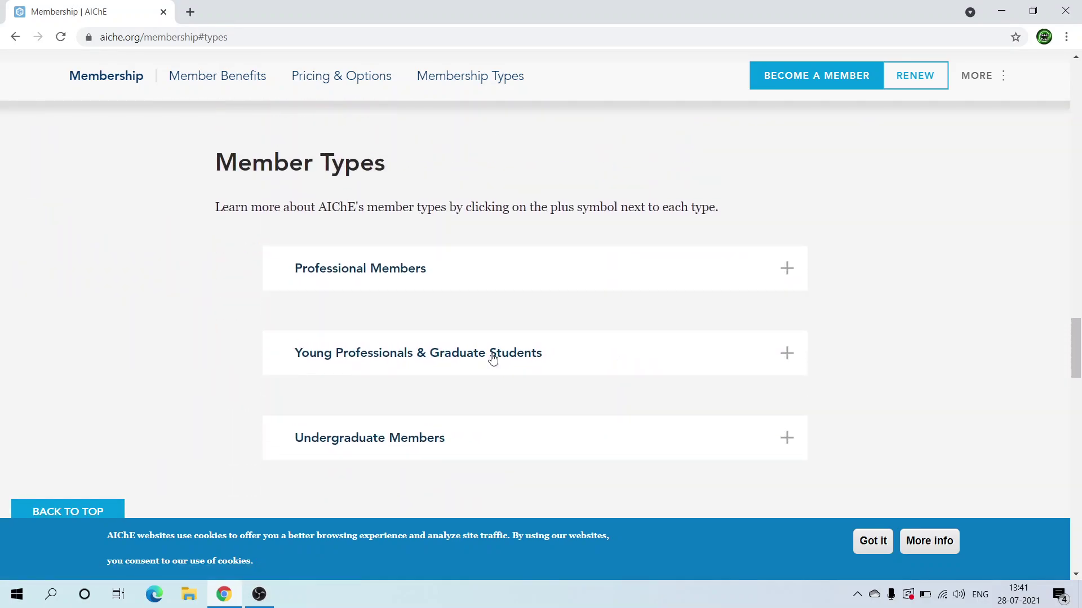
left_click(787, 438)
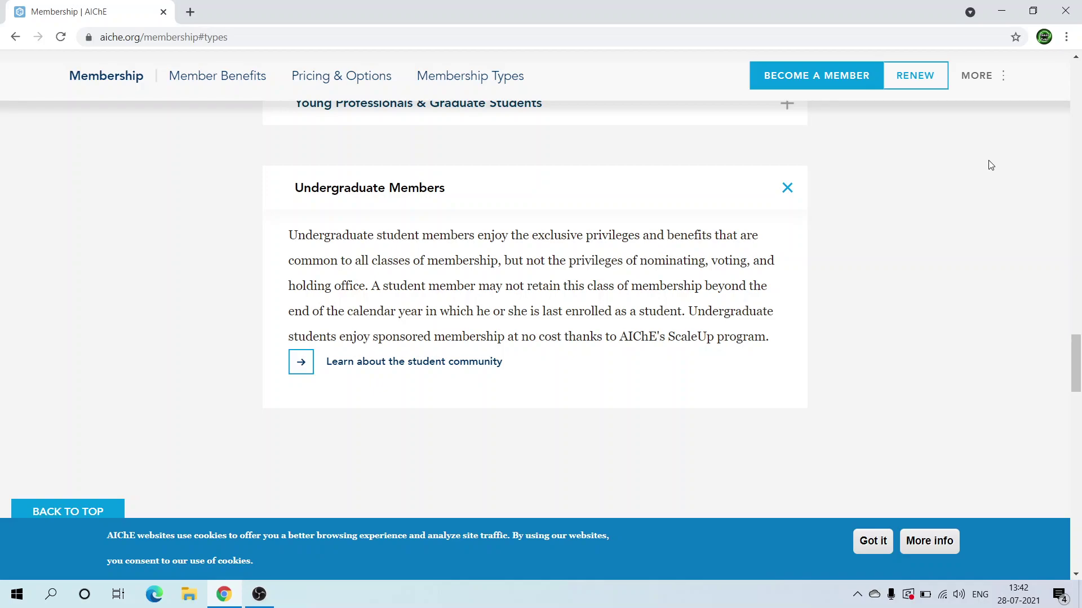
scroll(991, 165, "up", 1)
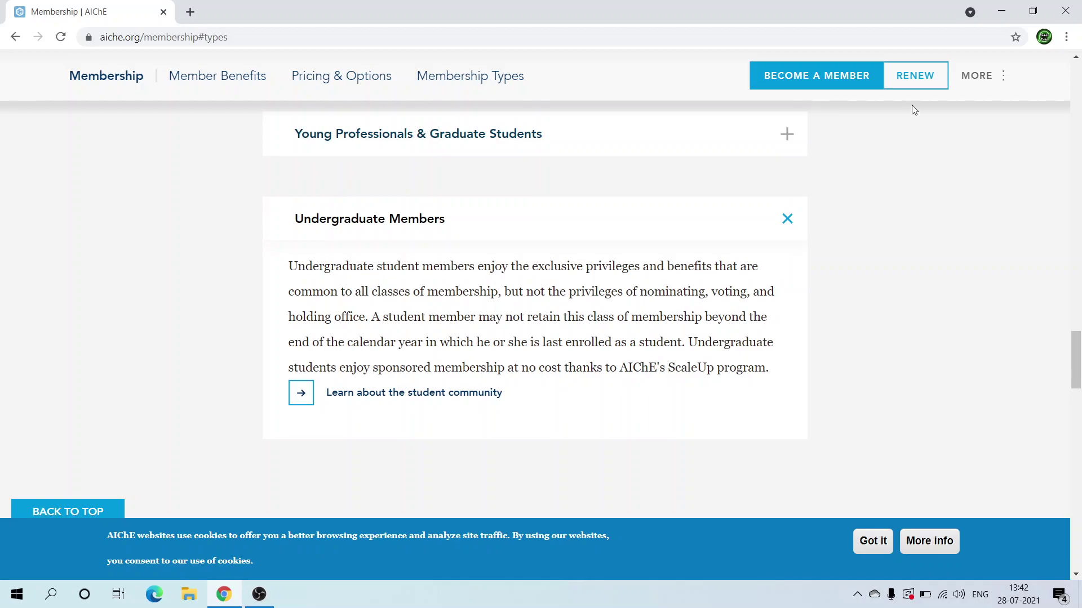
left_click(834, 80)
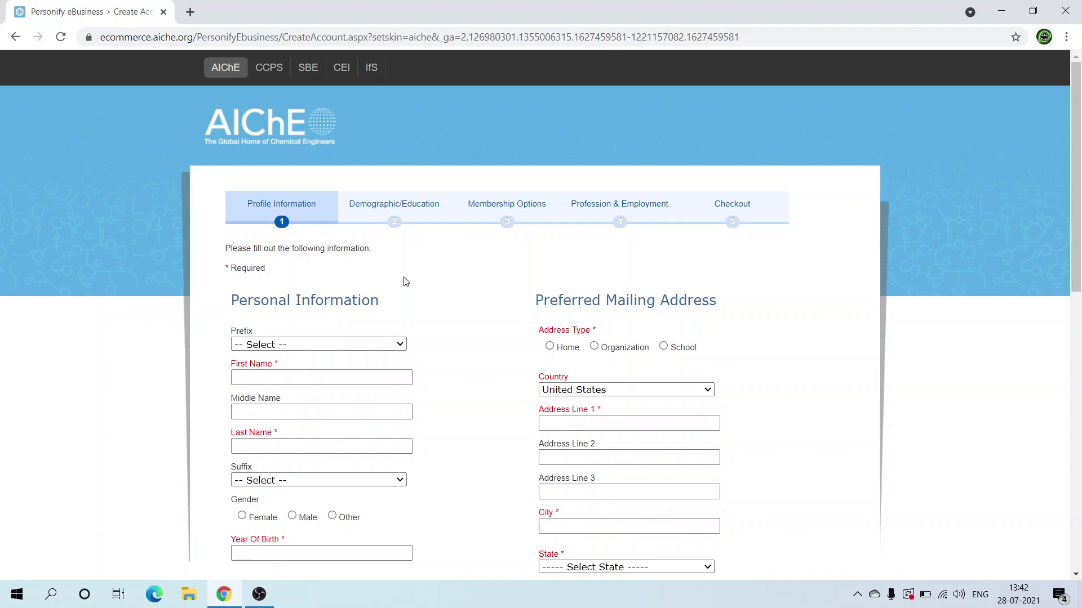
scroll(456, 319, "down", 1)
scroll(457, 319, "down", 3)
scroll(457, 319, "down", 2)
scroll(457, 322, "up", 4)
scroll(456, 321, "up", 2)
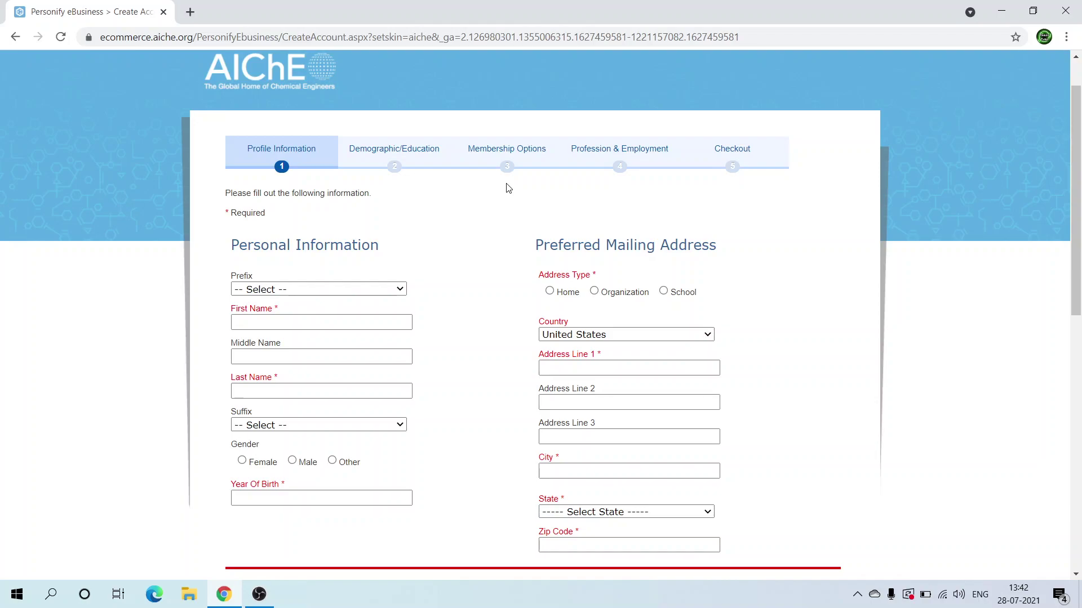
scroll(508, 187, "up", 1)
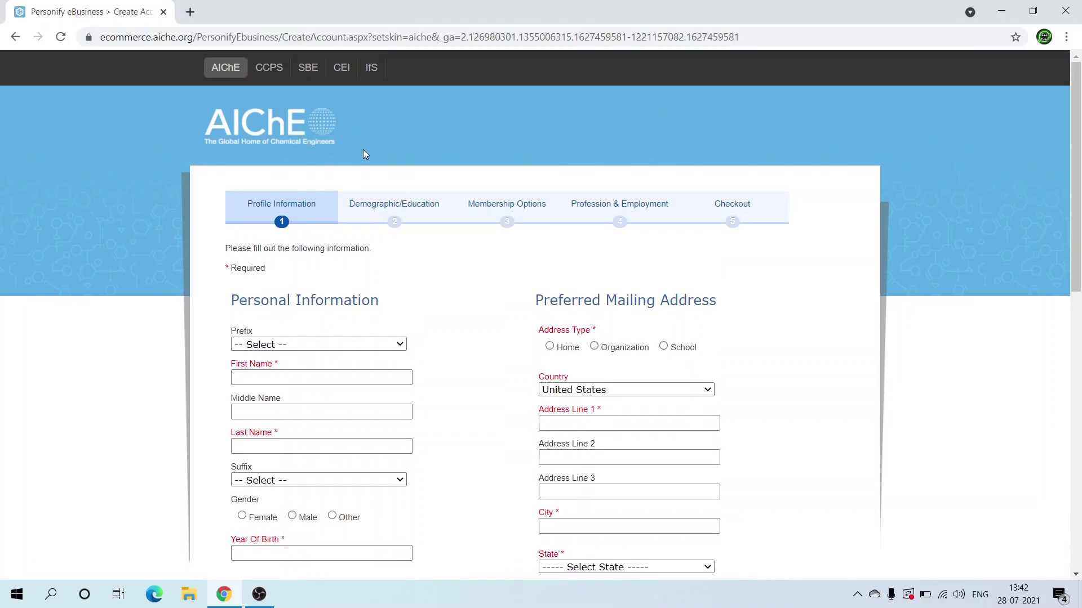
left_click(14, 38)
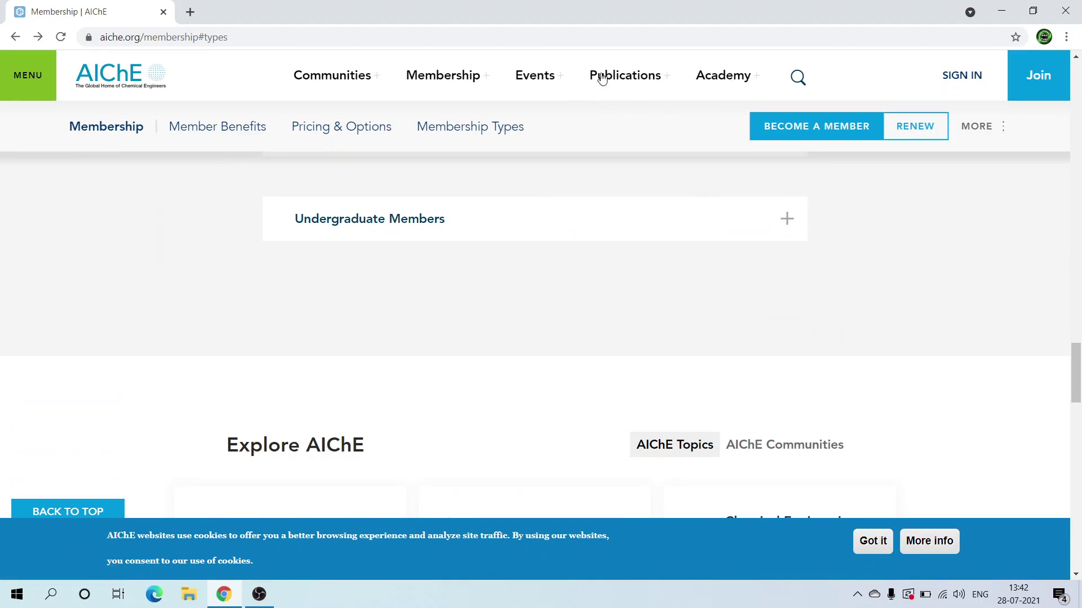
Browse the publication offerings in the Publications menu.
left_click(631, 79)
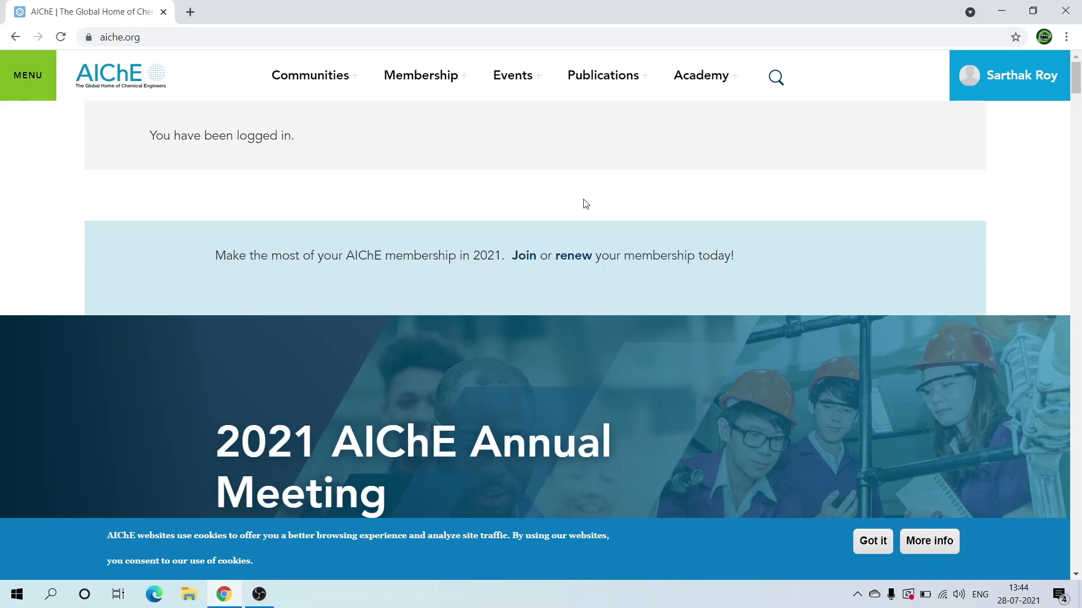
scroll(584, 204, "down", 1)
scroll(584, 204, "up", 1)
scroll(583, 203, "down", 5)
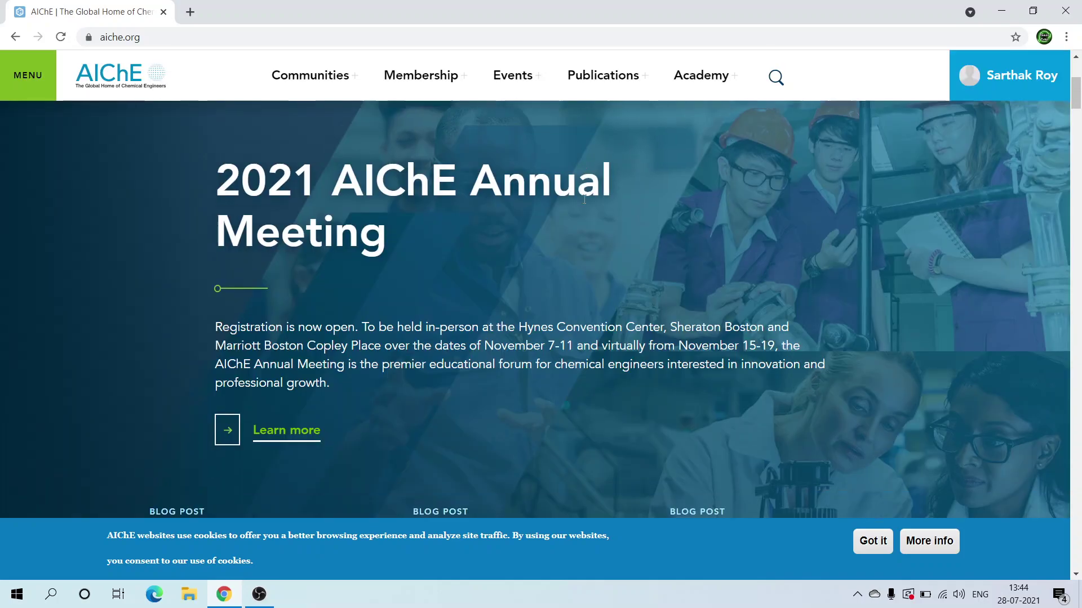
scroll(584, 199, "down", 3)
scroll(584, 199, "down", 2)
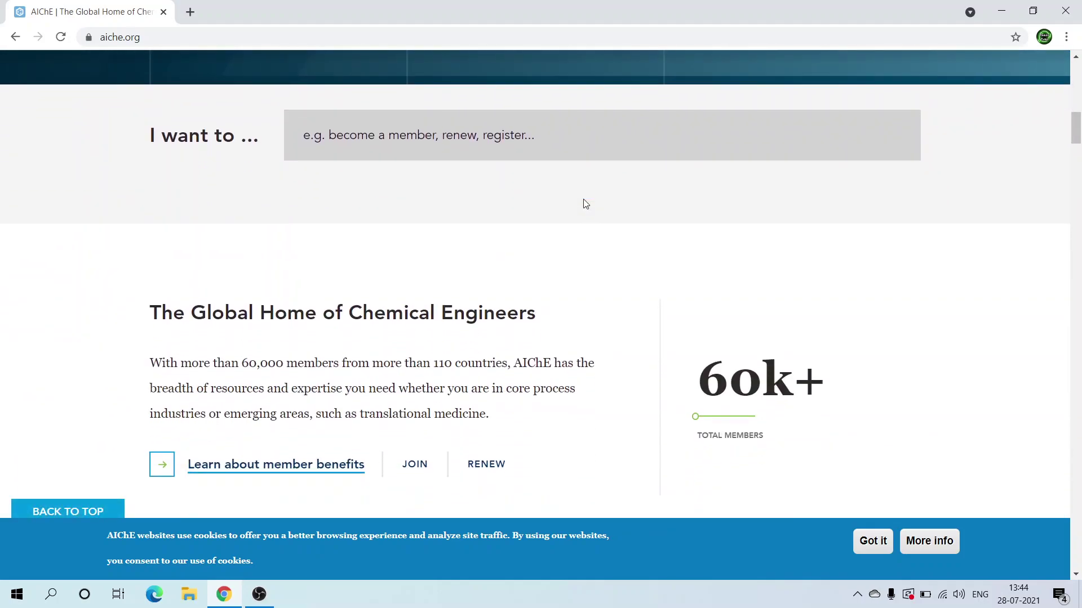
scroll(584, 203, "down", 2)
scroll(583, 204, "down", 5)
scroll(583, 204, "down", 2)
scroll(583, 204, "up", 2)
scroll(584, 203, "down", 1)
scroll(583, 204, "down", 4)
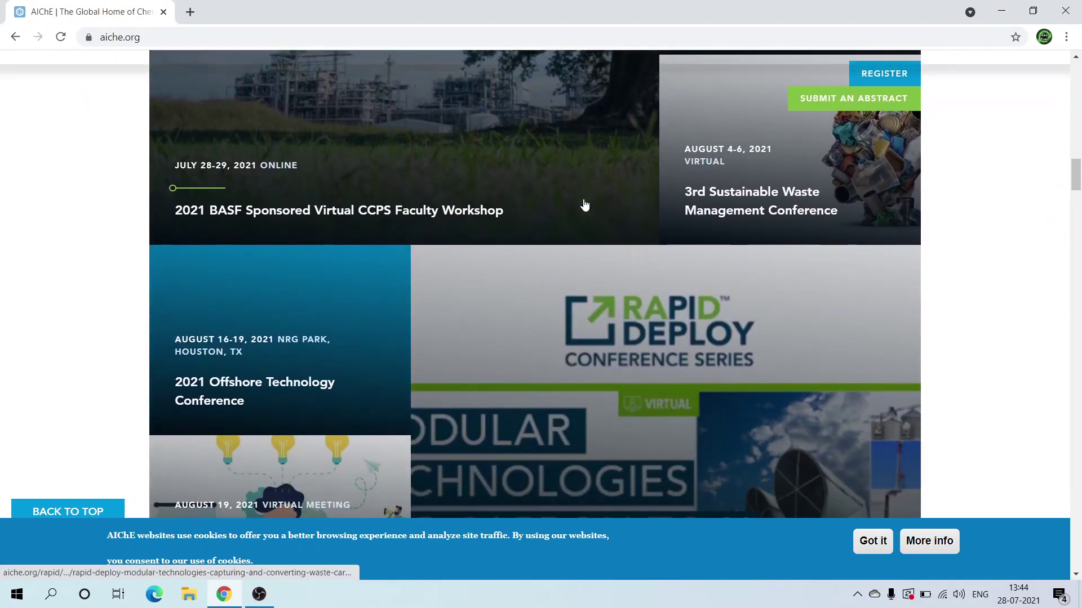
scroll(584, 205, "down", 5)
scroll(584, 205, "down", 2)
scroll(584, 205, "down", 5)
scroll(583, 205, "down", 2)
scroll(584, 204, "up", 5)
scroll(583, 204, "up", 10)
scroll(583, 204, "up", 5)
scroll(583, 204, "up", 3)
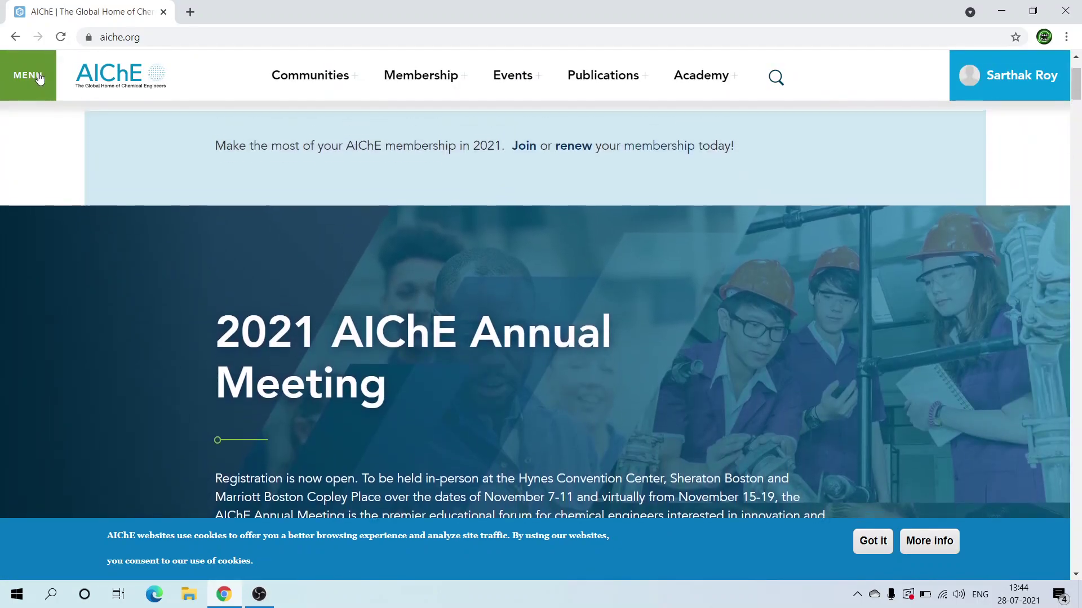
Reach AIChE Academy through the site menu, close the menu, and show account options.
left_click(40, 78)
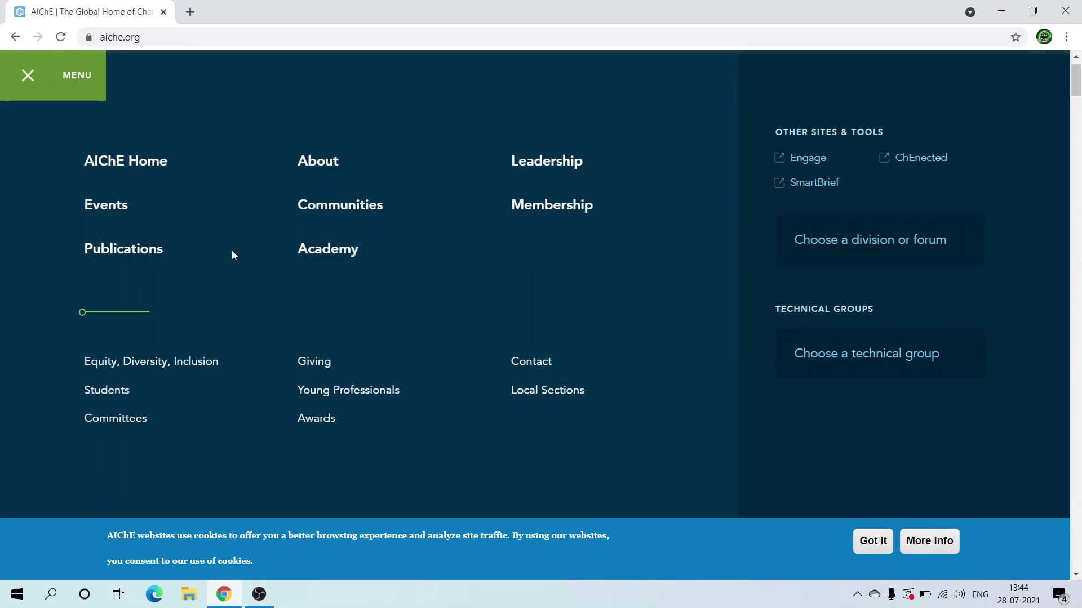
left_click(328, 253)
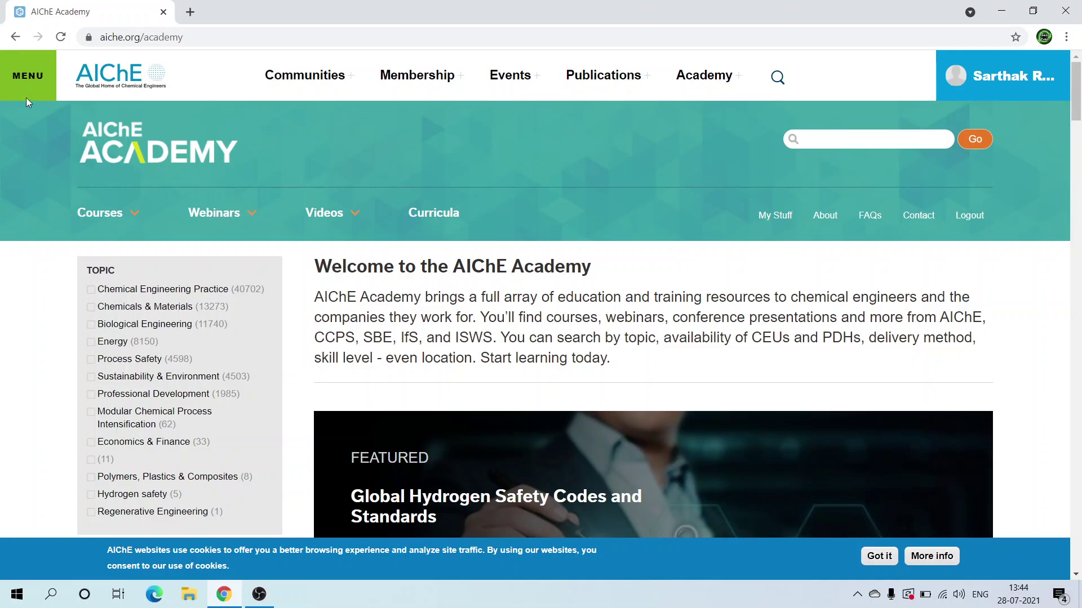
left_click(27, 76)
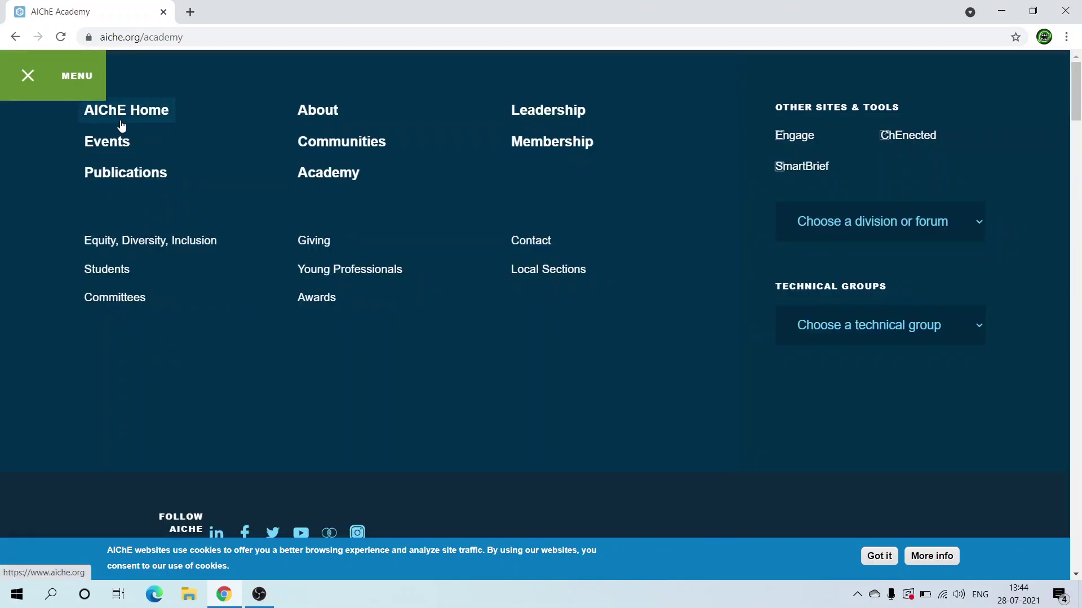
left_click(28, 76)
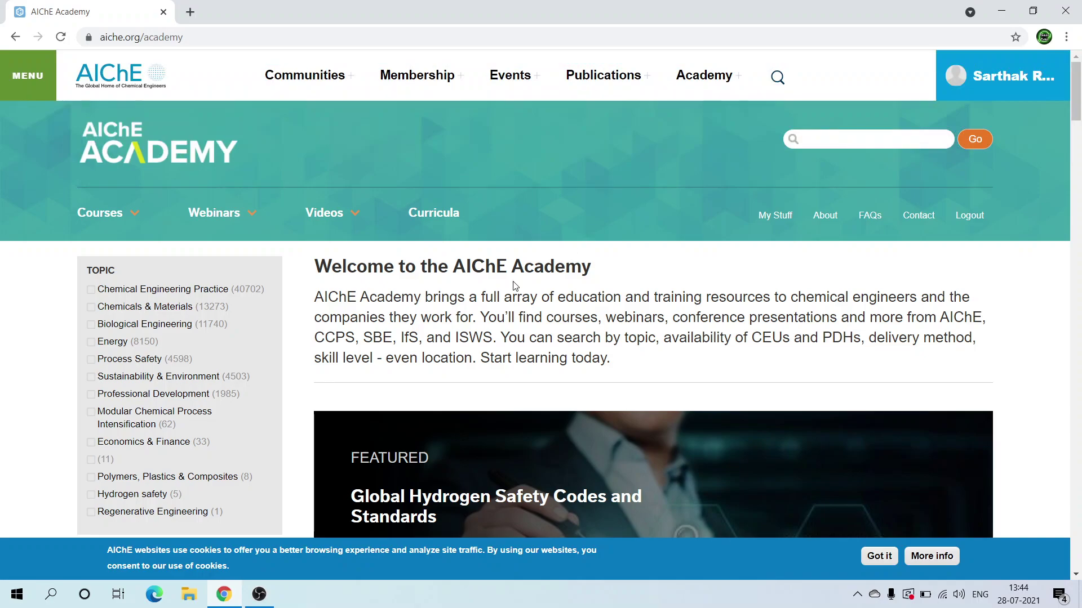
scroll(514, 288, "down", 2)
scroll(514, 289, "down", 3)
scroll(514, 288, "down", 2)
scroll(514, 282, "down", 4)
scroll(513, 282, "down", 2)
scroll(514, 283, "down", 5)
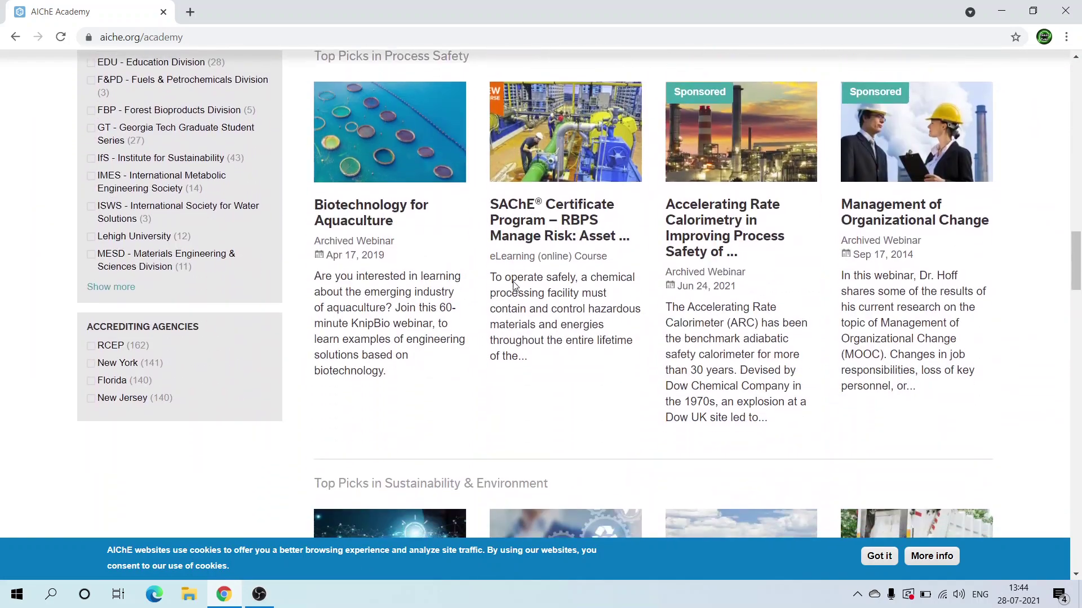
scroll(514, 283, "down", 5)
scroll(512, 281, "down", 6)
scroll(512, 281, "down", 5)
scroll(514, 282, "down", 6)
scroll(512, 281, "up", 7)
scroll(512, 286, "up", 5)
scroll(512, 286, "up", 2)
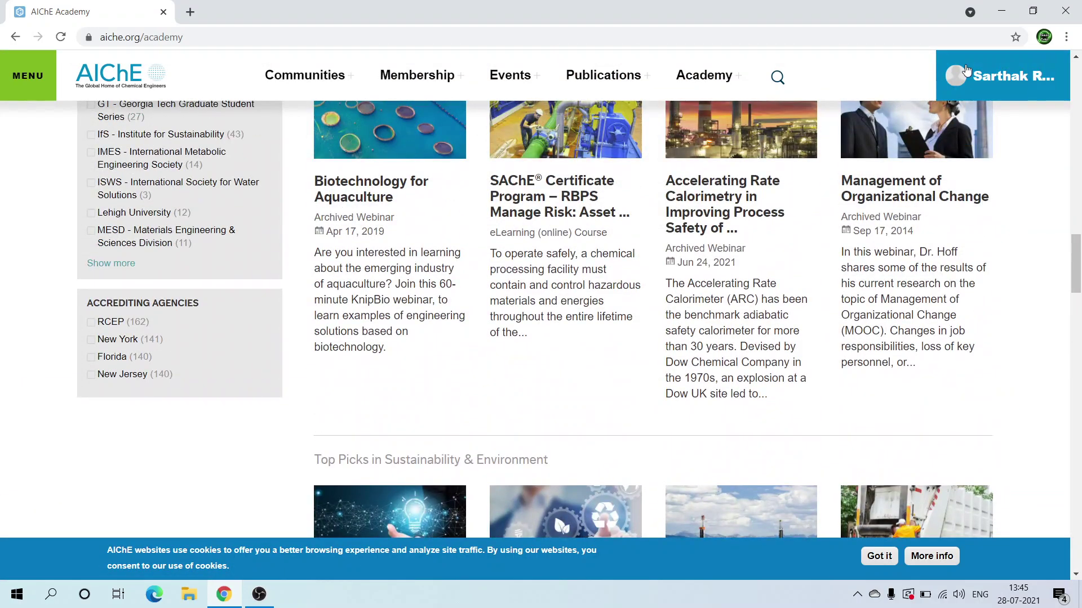
left_click(965, 72)
Open My Stuff to review acquired webinars, eLearning courses, publications and memberships.
left_click(980, 186)
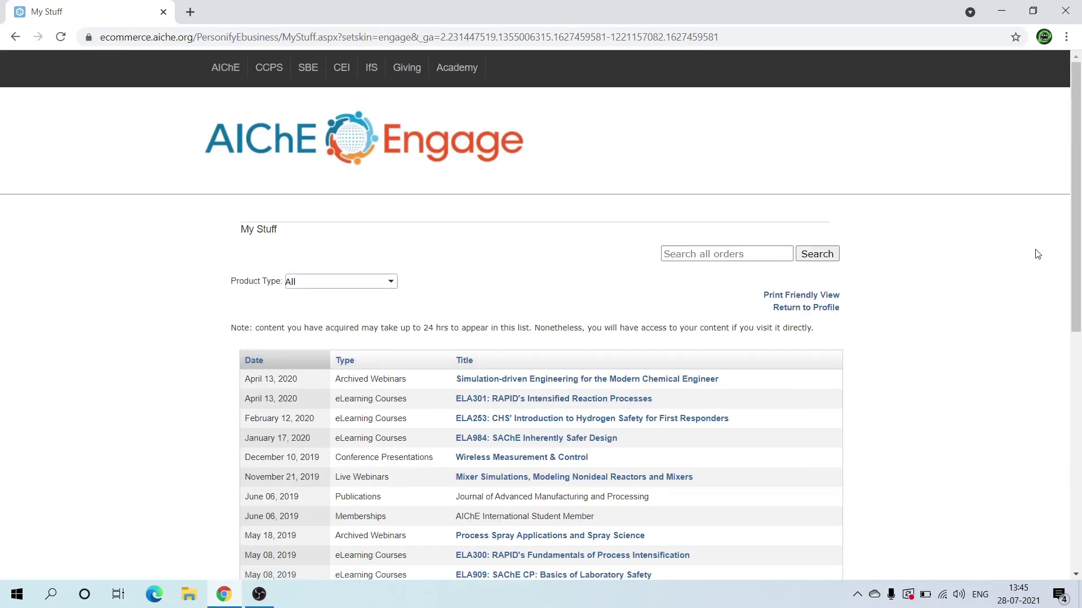
scroll(981, 345, "down", 2)
scroll(982, 344, "down", 1)
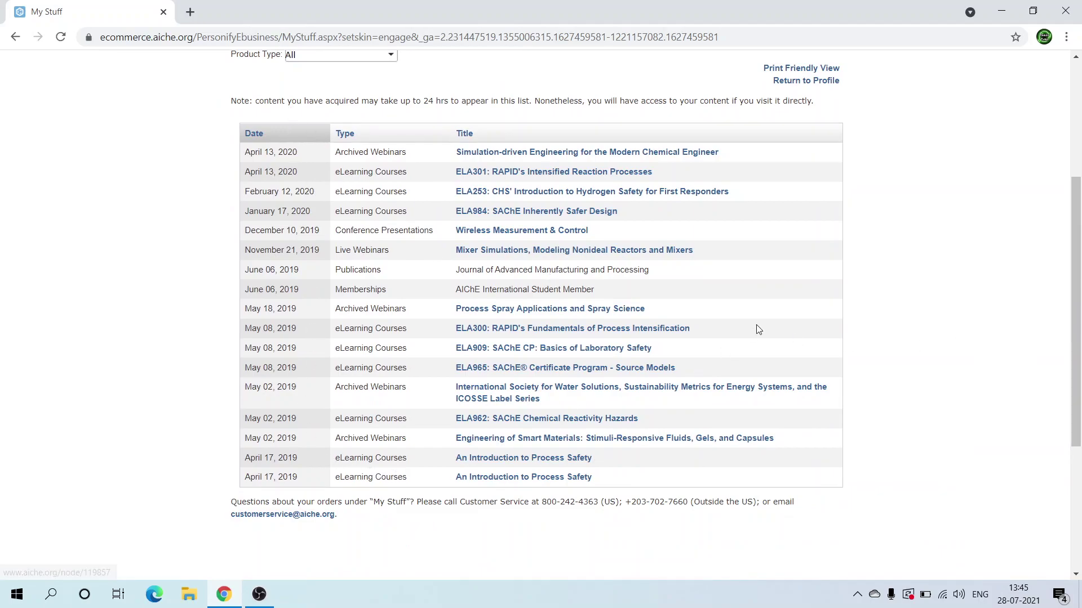
scroll(874, 273, "up", 1)
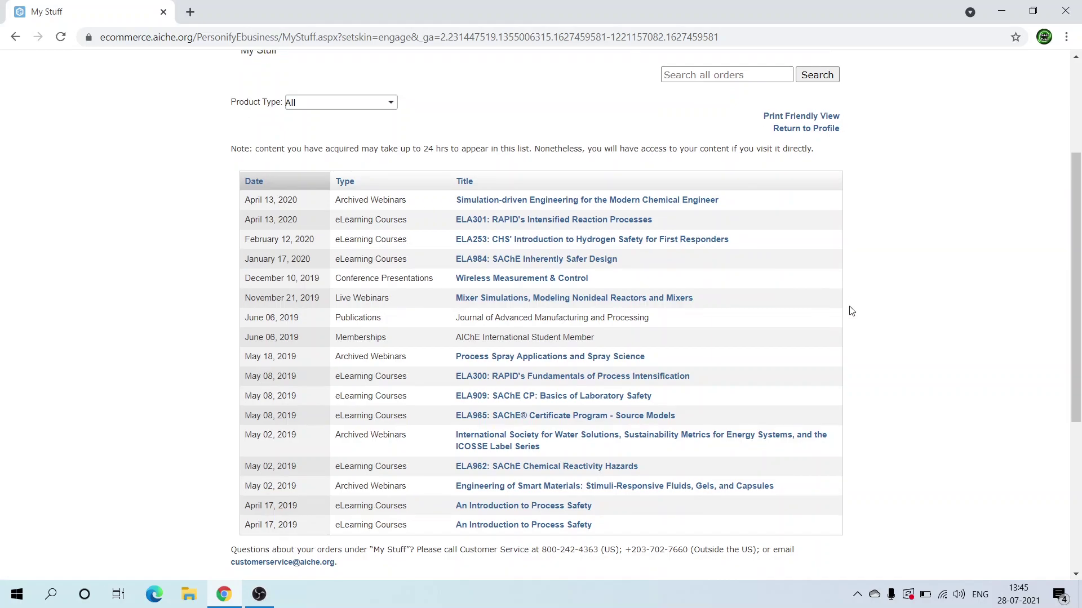
scroll(849, 309, "down", 1)
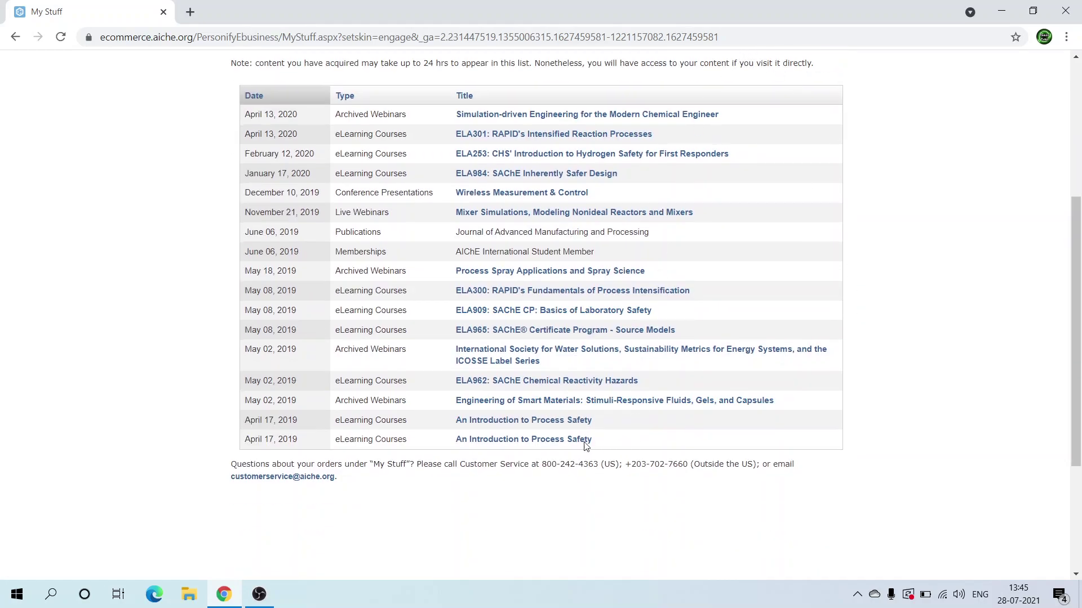
Open the ELA301: RAPID's Intensified Reaction Processes course from Recent Training History.
left_click(479, 424)
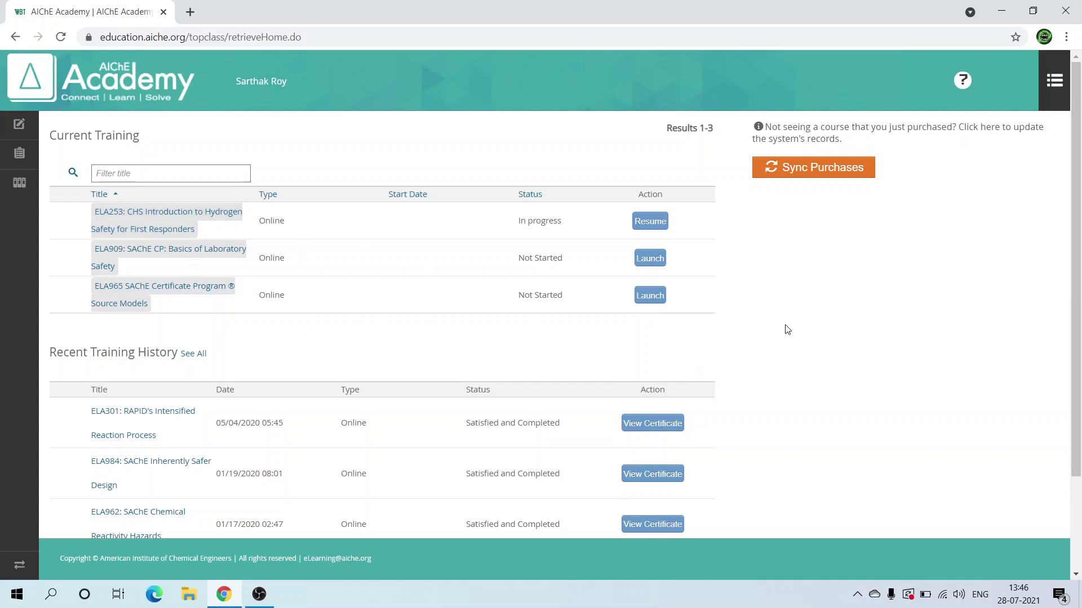
scroll(845, 347, "down", 2)
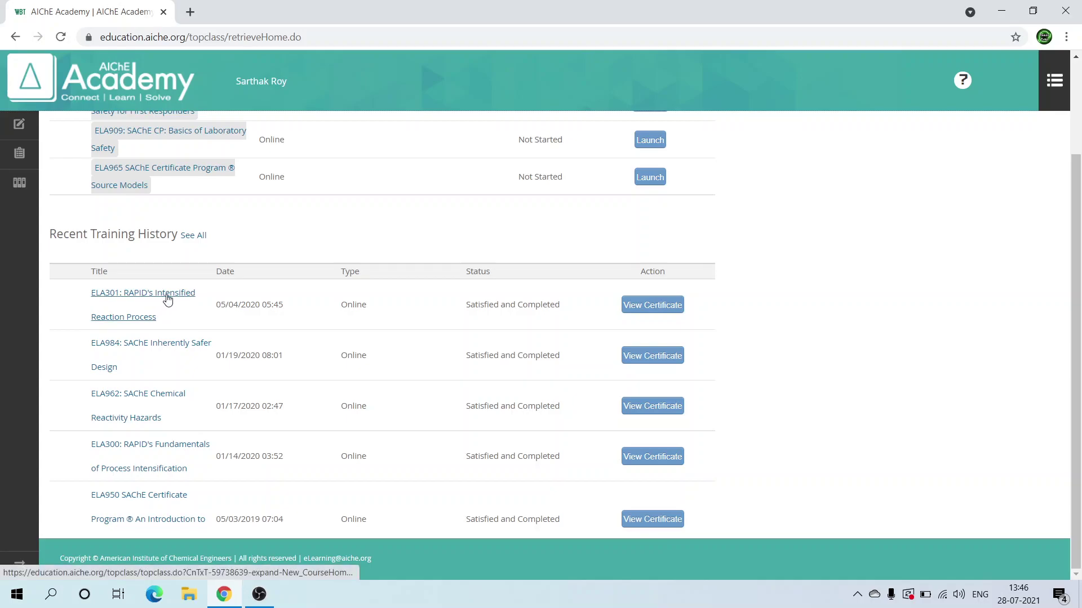
Open the ELA301 course, view its final exam result of 83/100 (Passed), and return to contents.
left_click(167, 299)
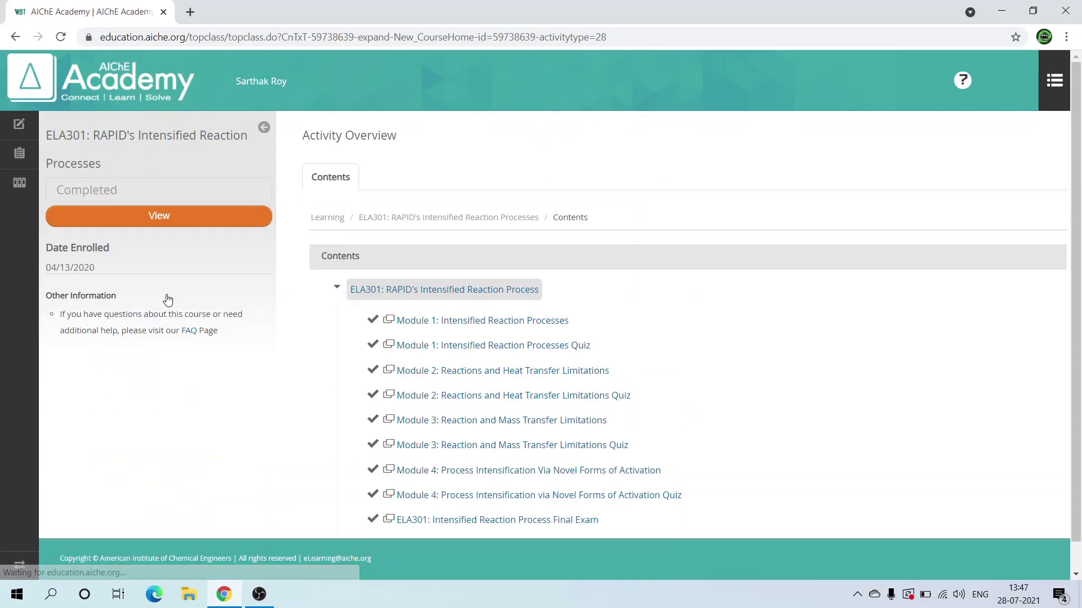
scroll(328, 420, "down", 1)
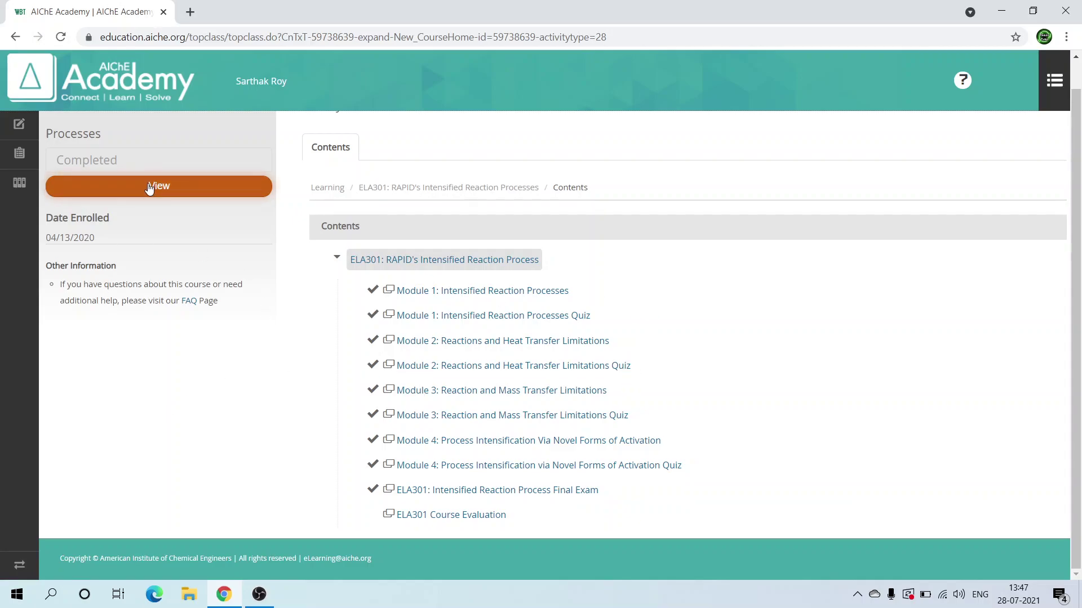
left_click(172, 196)
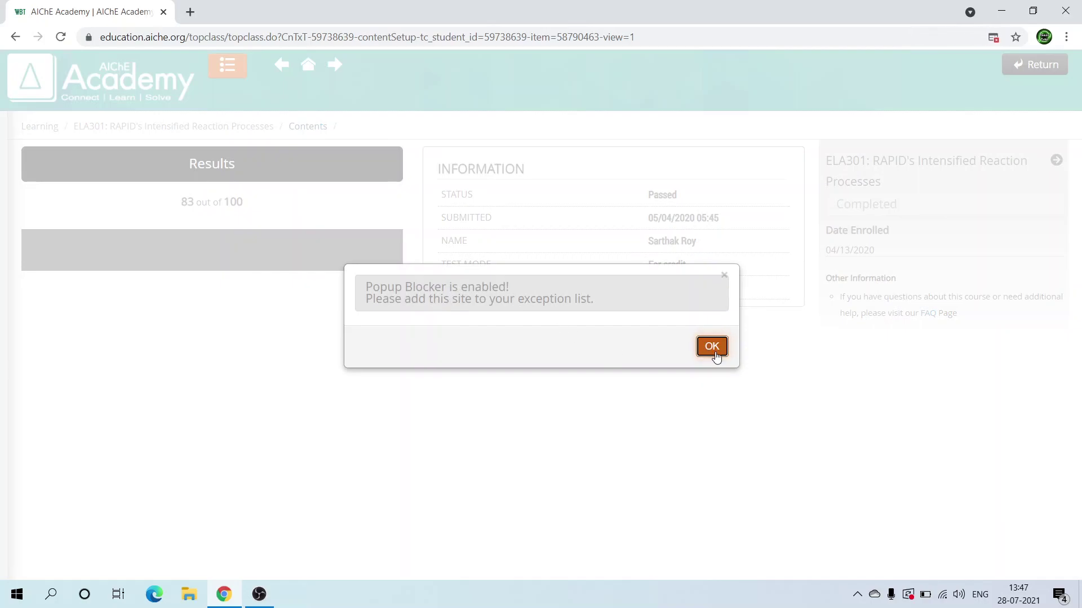
left_click(711, 347)
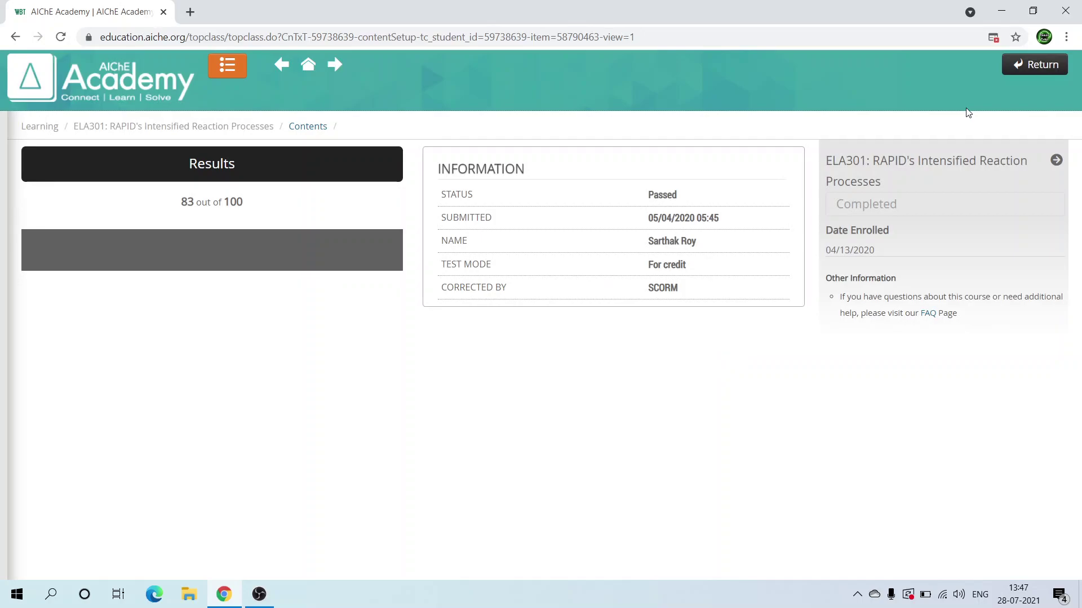
left_click(1033, 80)
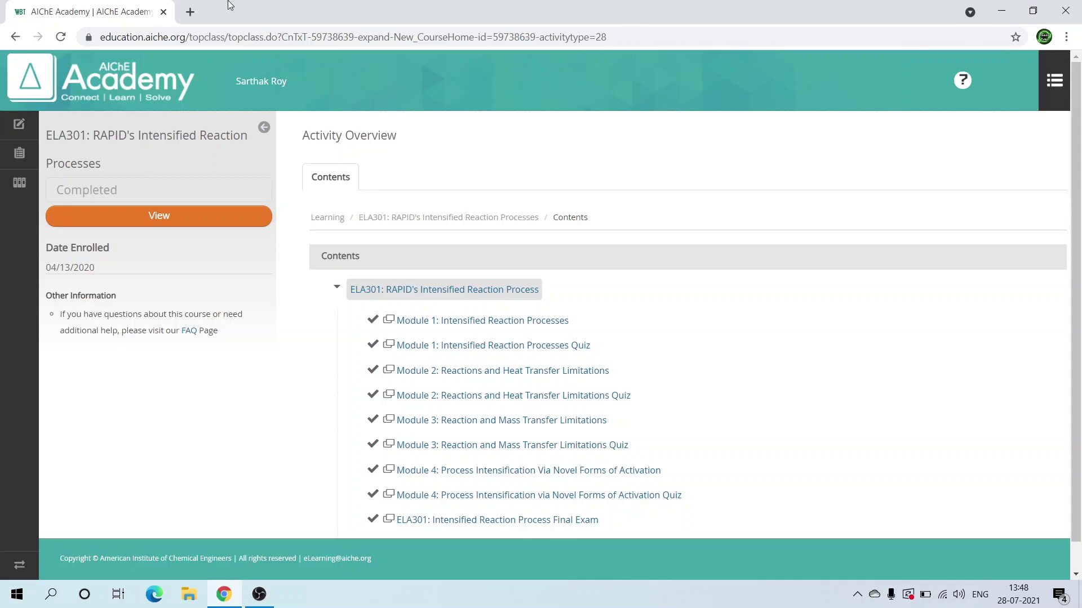
Relaunch RAPID Module 1, jump to Getting Started, pause the narration, and show its Resources.
left_click(173, 217)
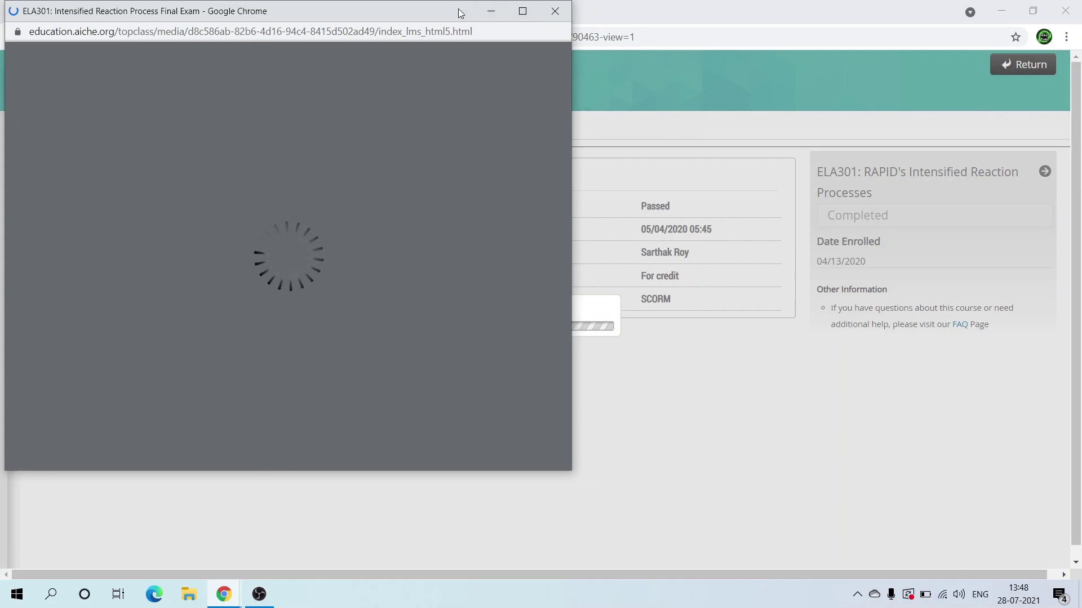
mouse_move(458, 12)
left_mouse_down()
mouse_move(550, 40)
mouse_move(700, 50)
left_mouse_up()
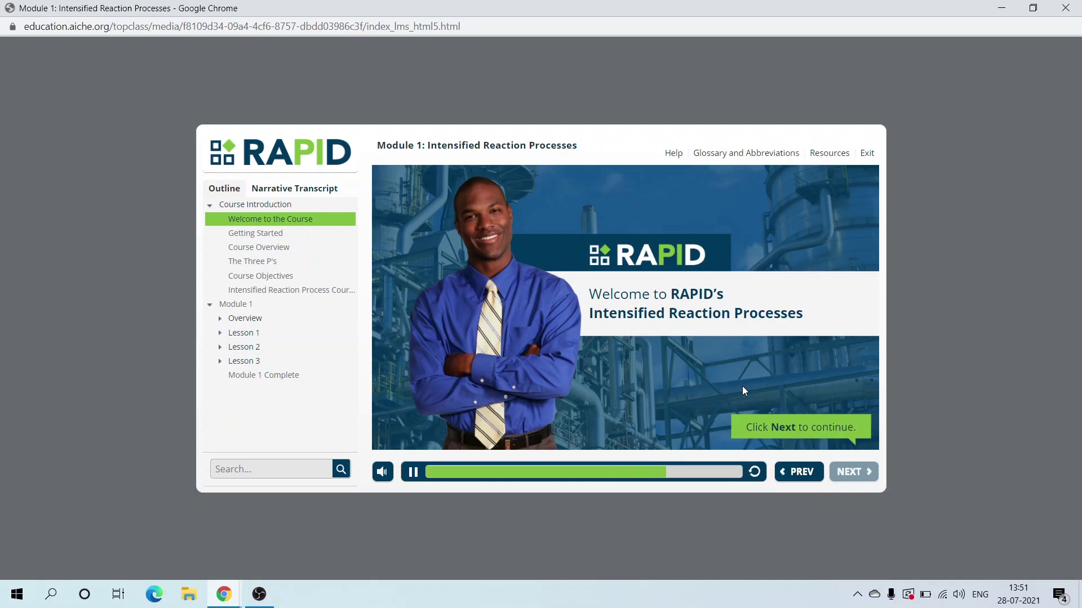
left_click(853, 475)
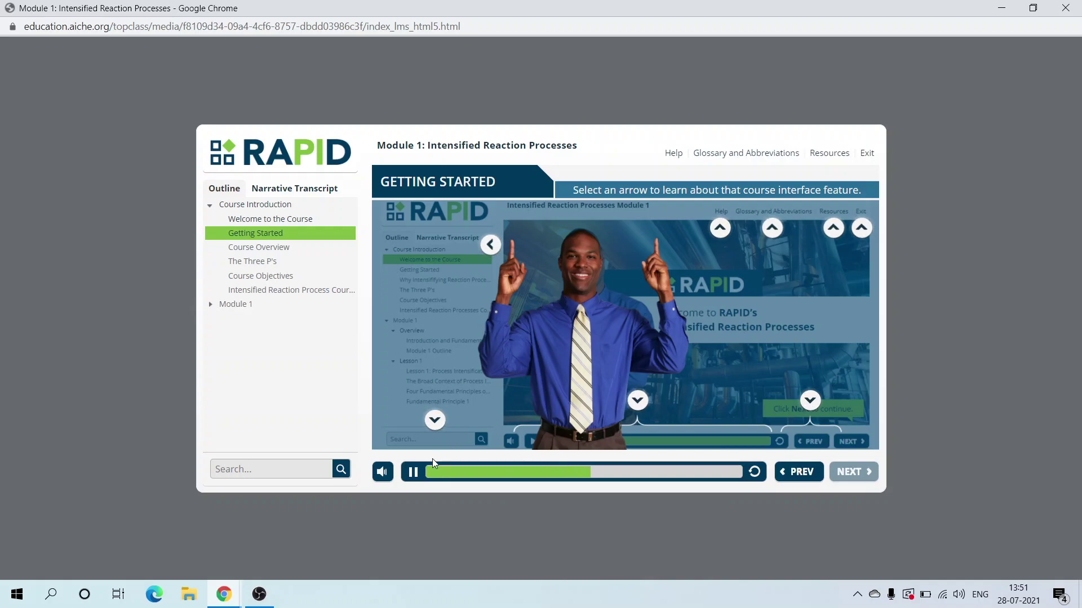
left_click(413, 472)
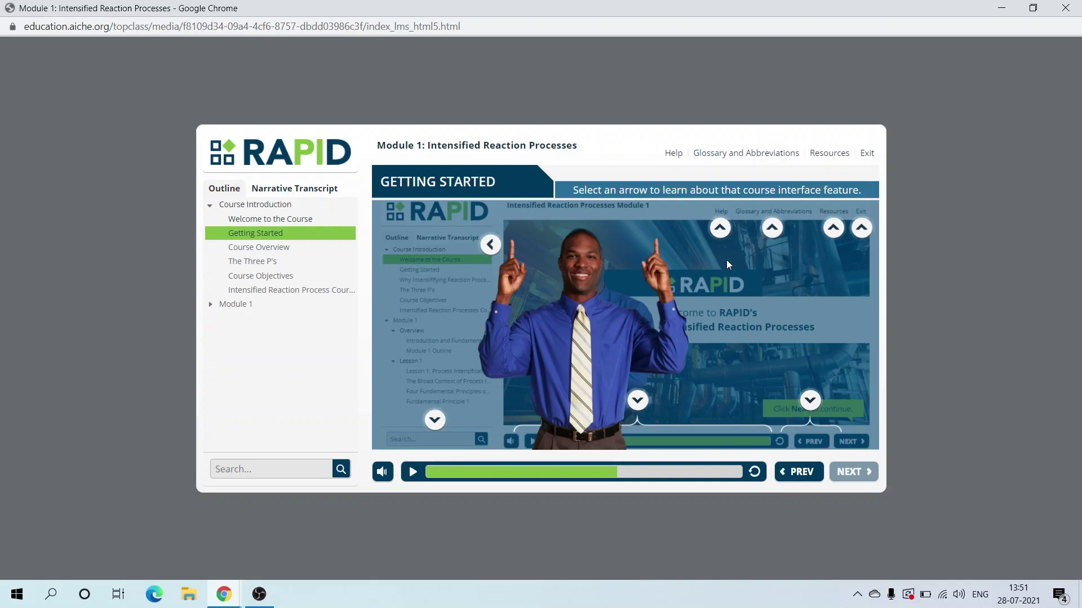
left_click(824, 154)
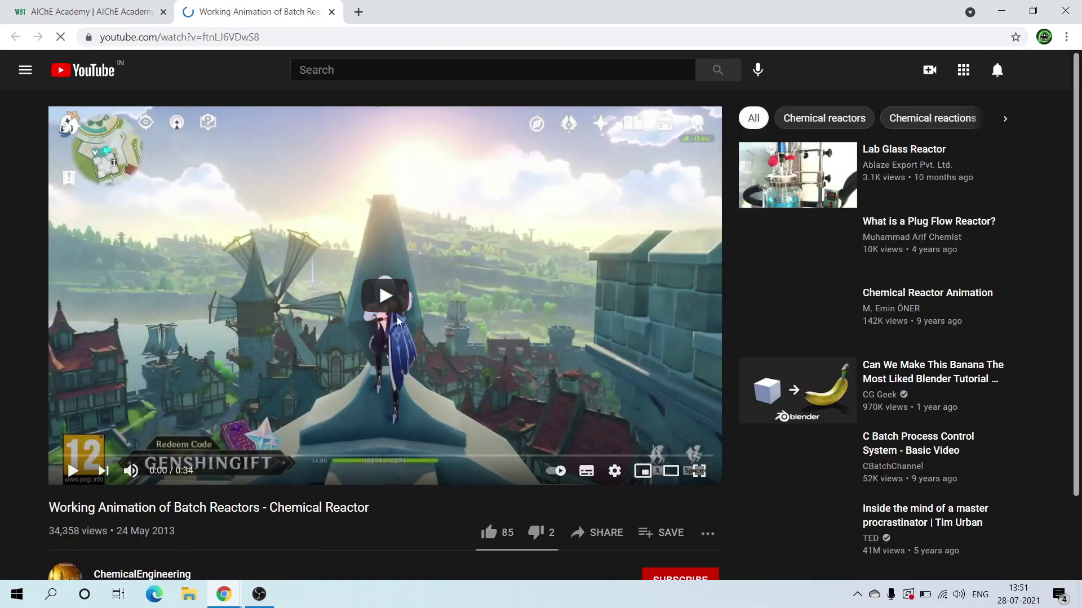
Close the Batch Reactor YouTube video, exit the module player, and return to the course overview.
left_click(331, 13)
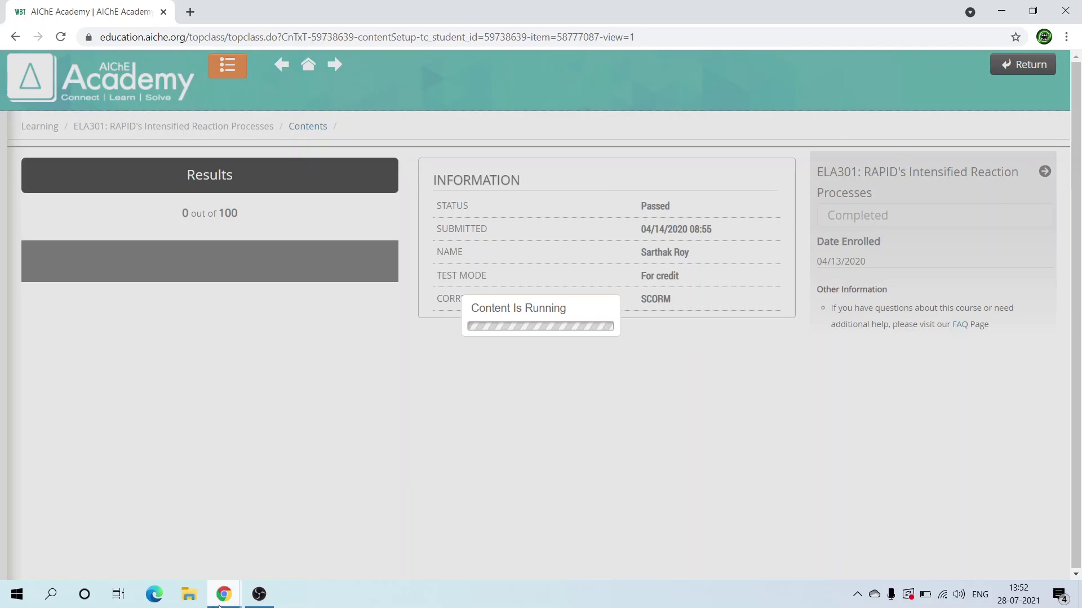
mouse_move(224, 594)
left_click(326, 528)
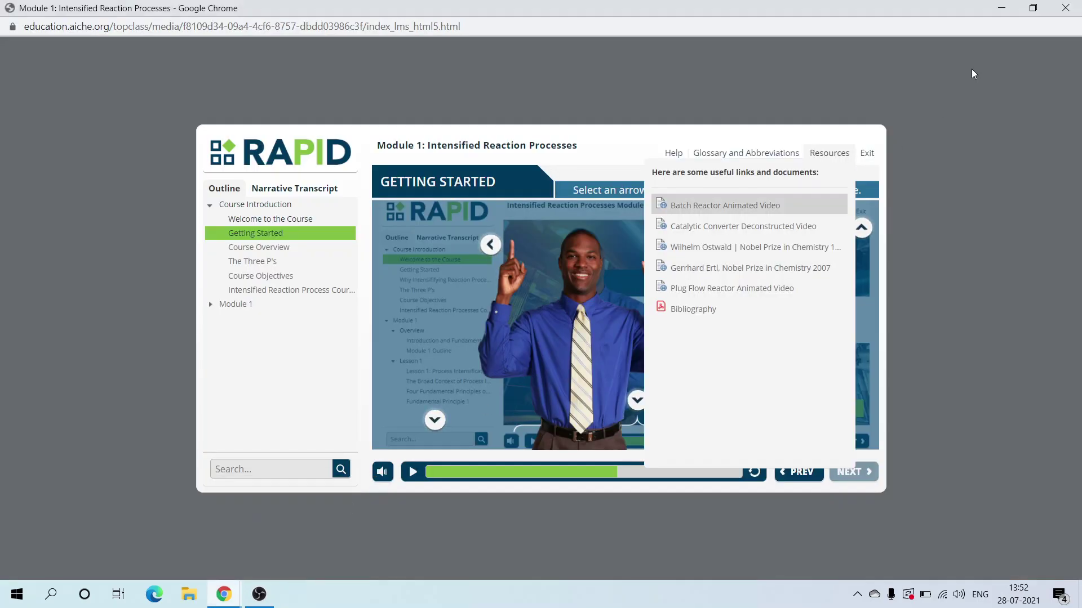
left_click(866, 155)
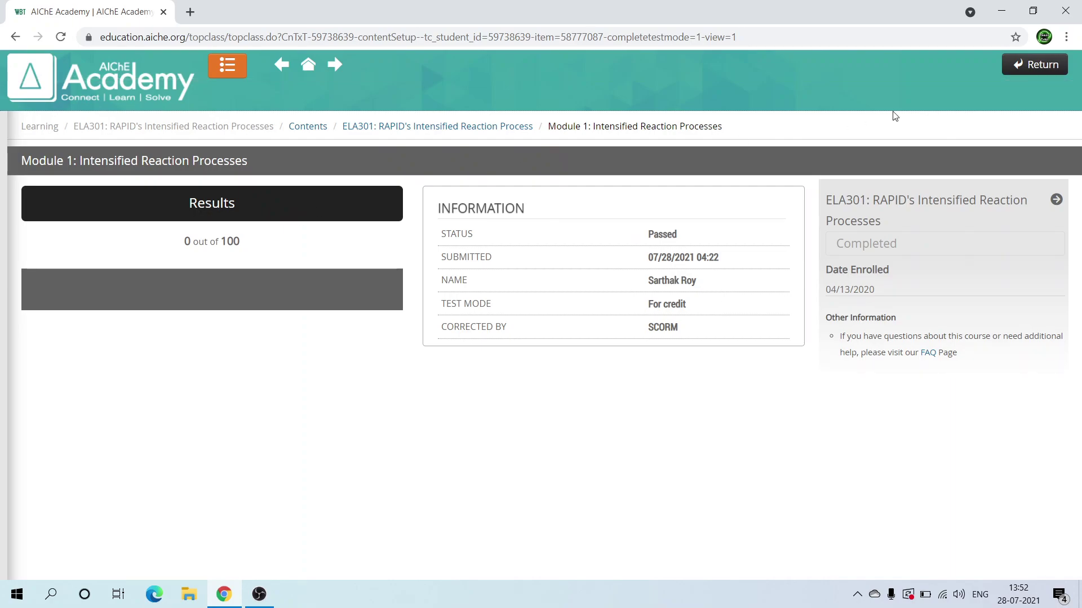
left_click(1045, 71)
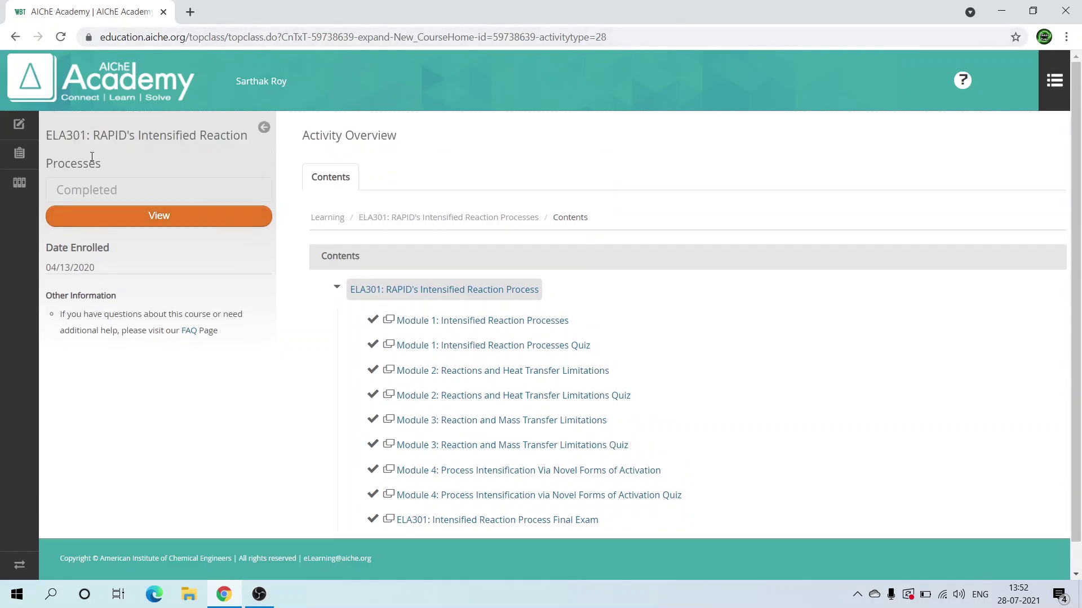
Go to Designations, then open Training History under Training in the navigation menu.
left_click(25, 170)
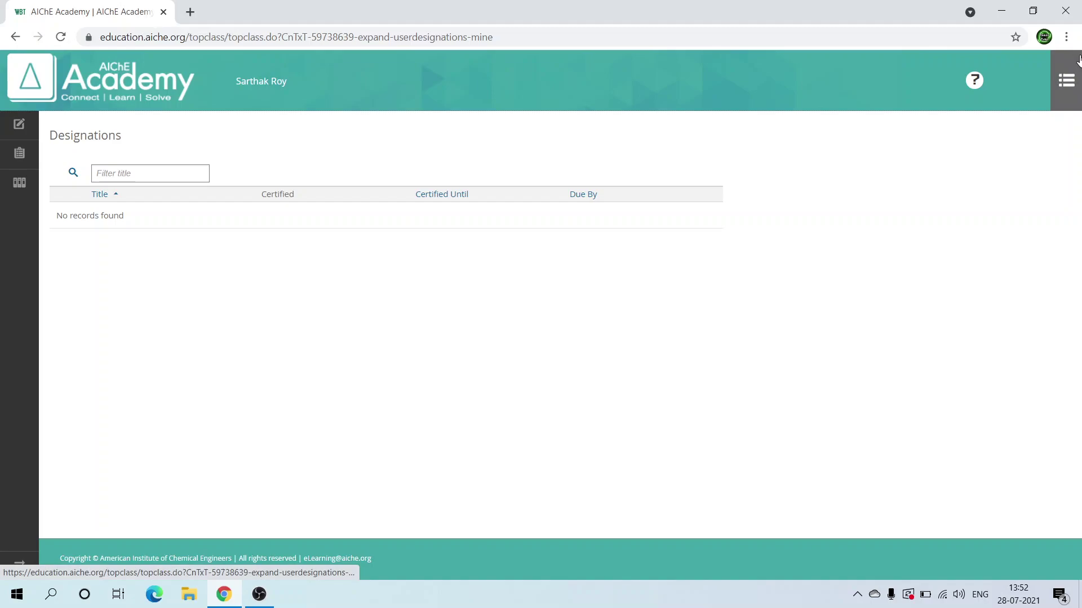
left_click(1066, 80)
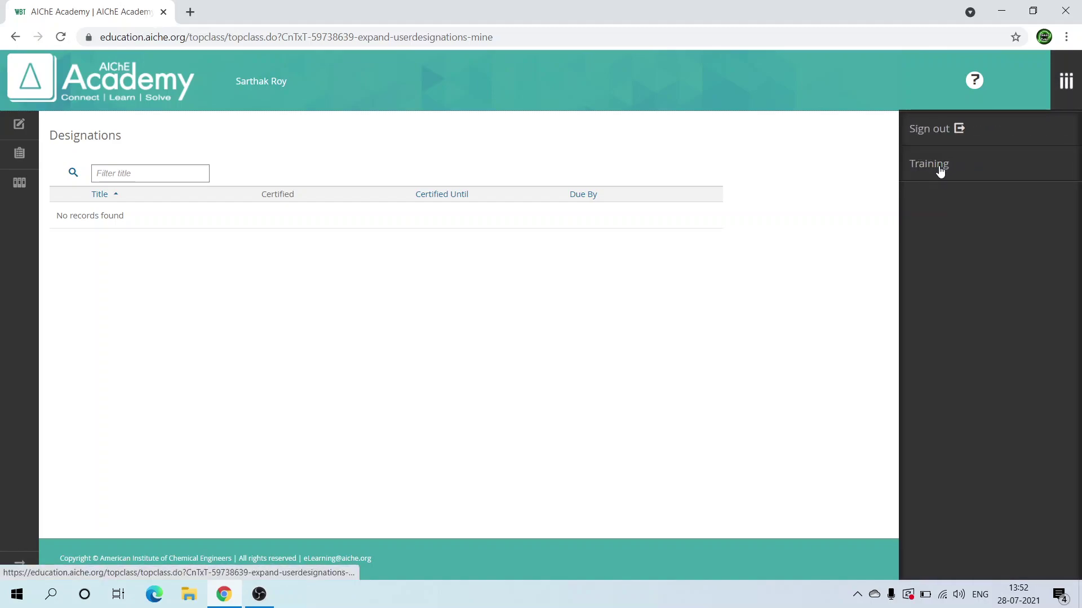
left_click(941, 171)
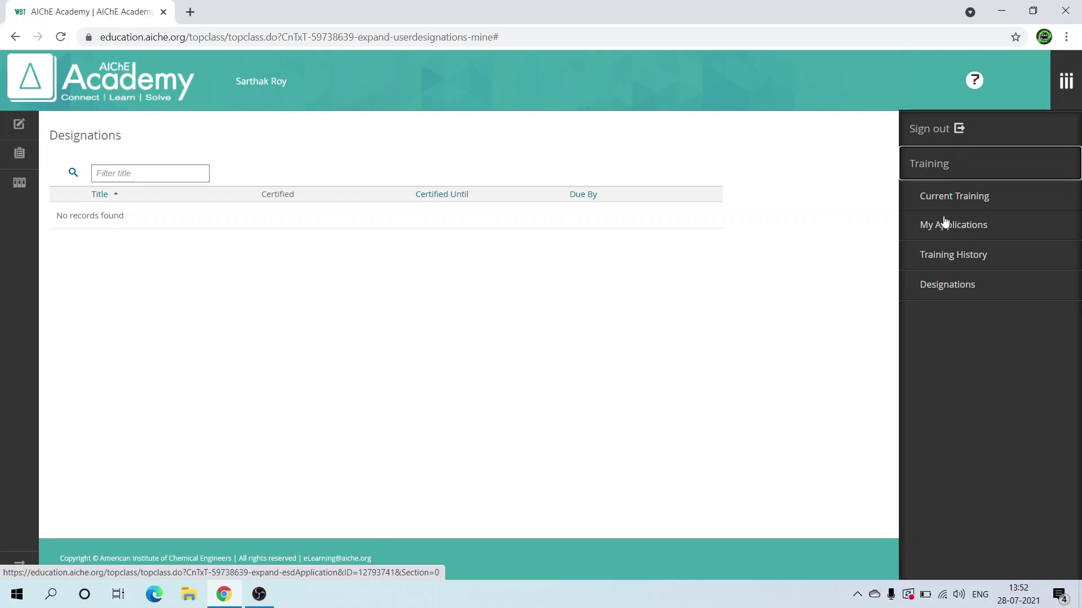
left_click(943, 270)
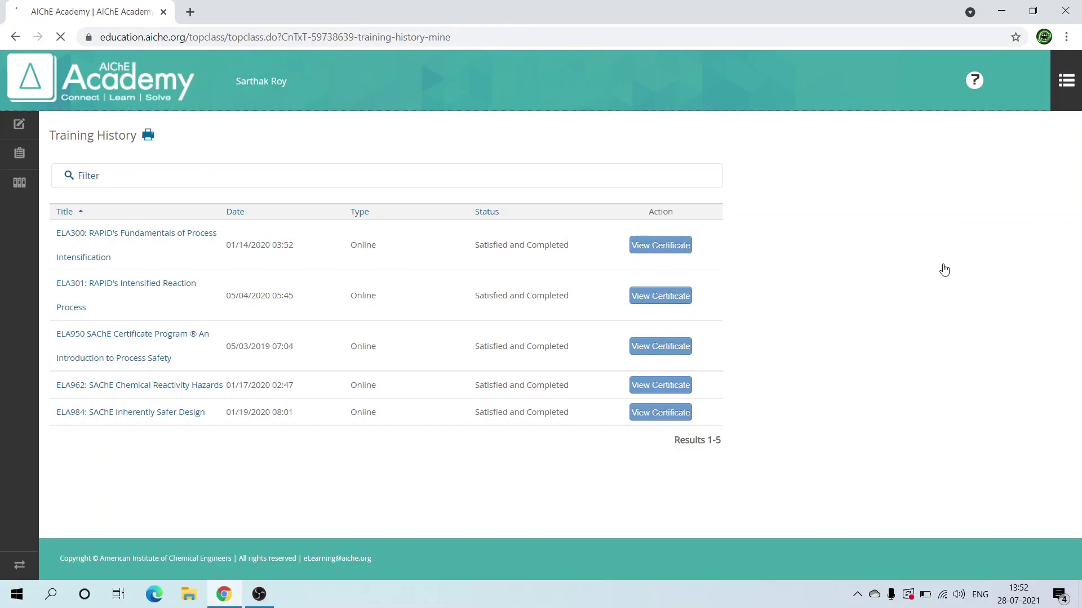
left_click(685, 247)
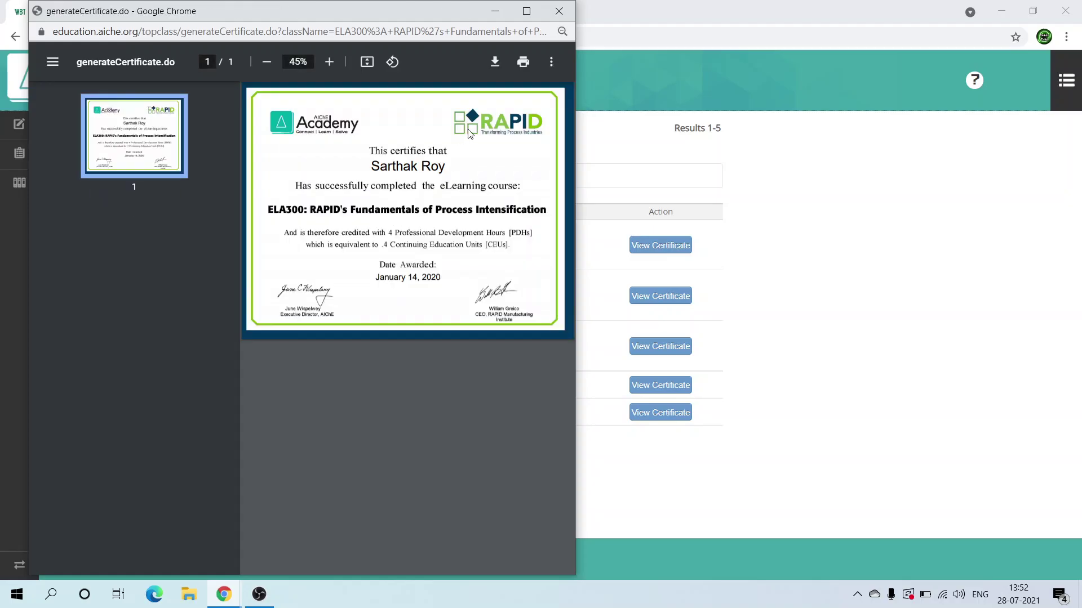
left_click(558, 11)
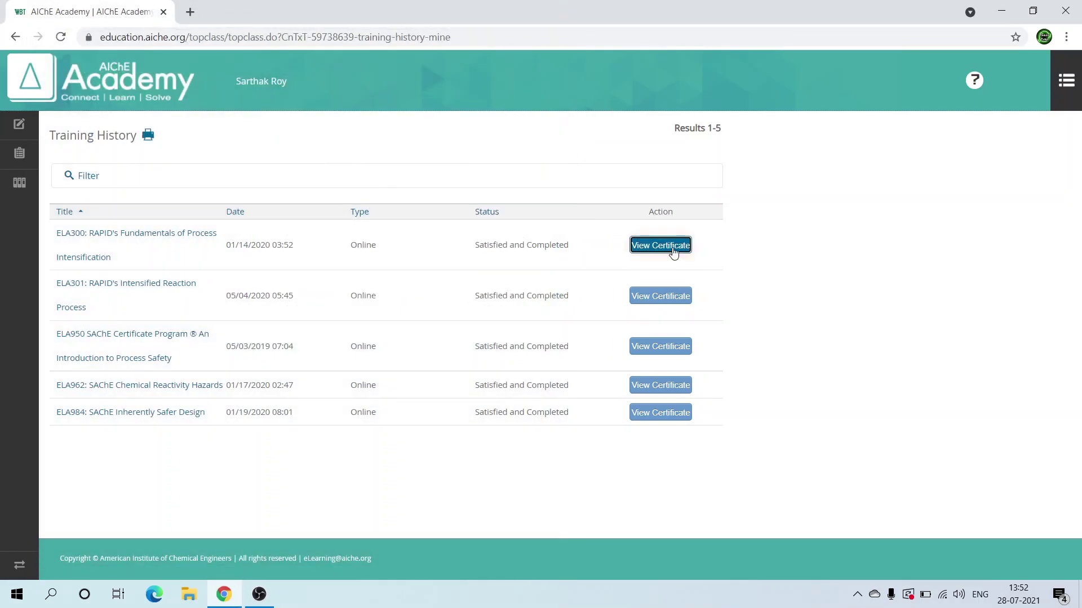